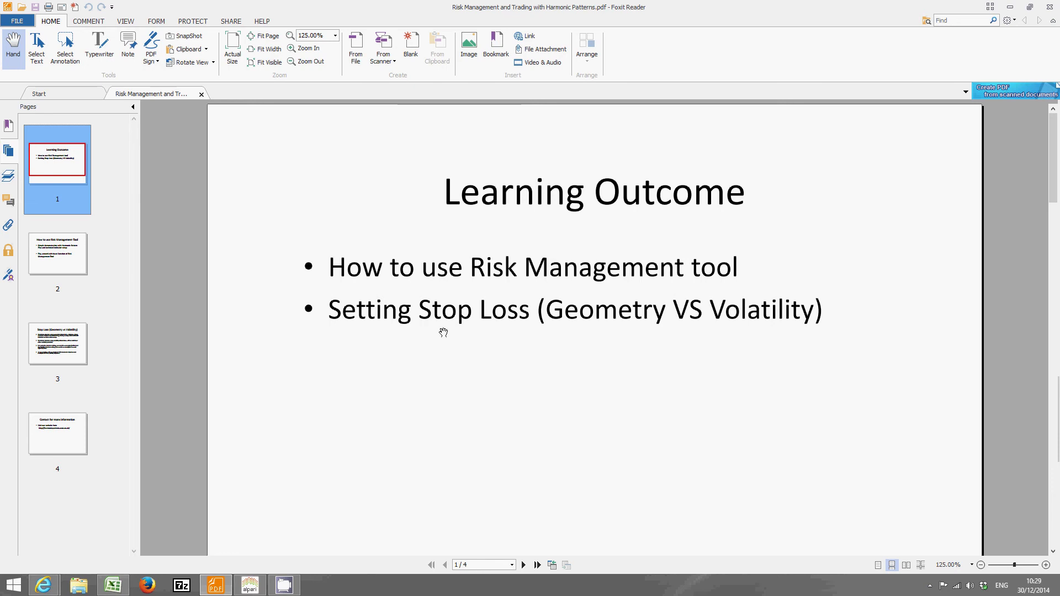
# Show page 2 of the presentation on using the risk management tool and switch to the Alpari MT5 terminal.
pyautogui.click(50, 262)
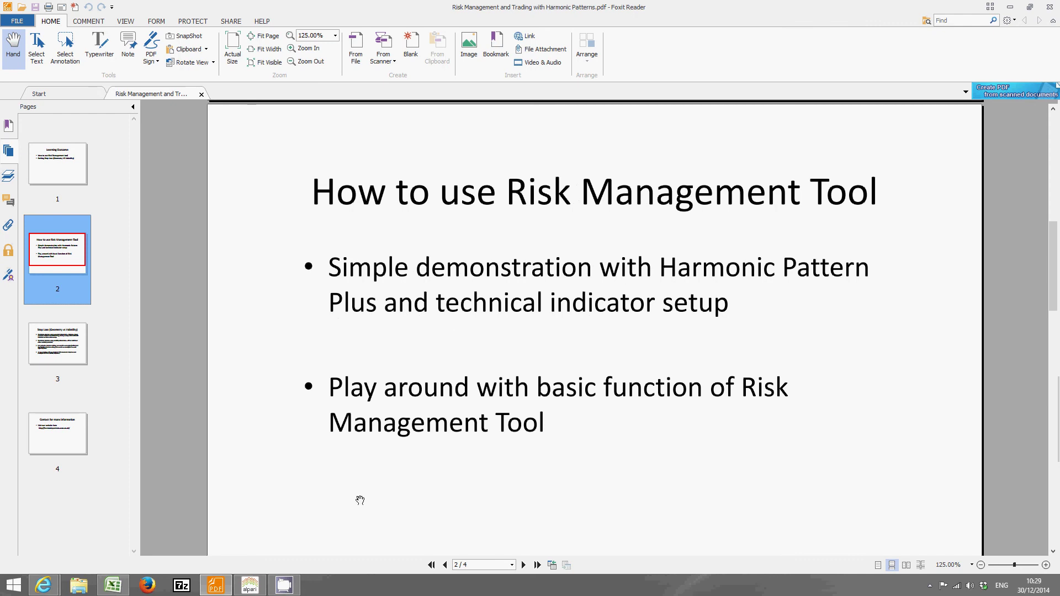
pyautogui.click(250, 585)
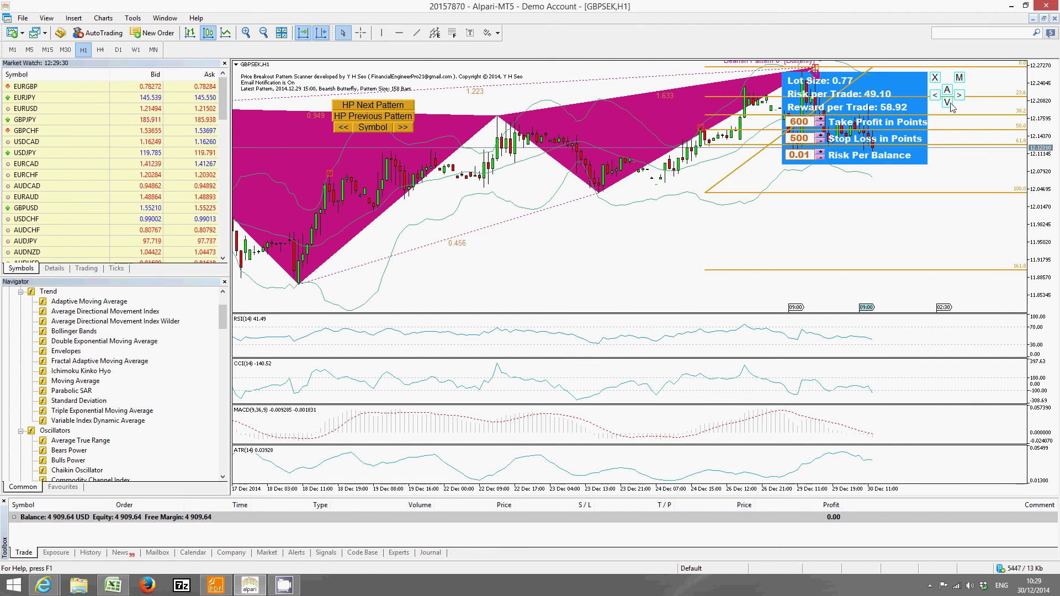
# Hide and re-show the risk management panel on the GBPSEK chart, and shift it sideways and down and back to its starting place.
pyautogui.click(936, 79)
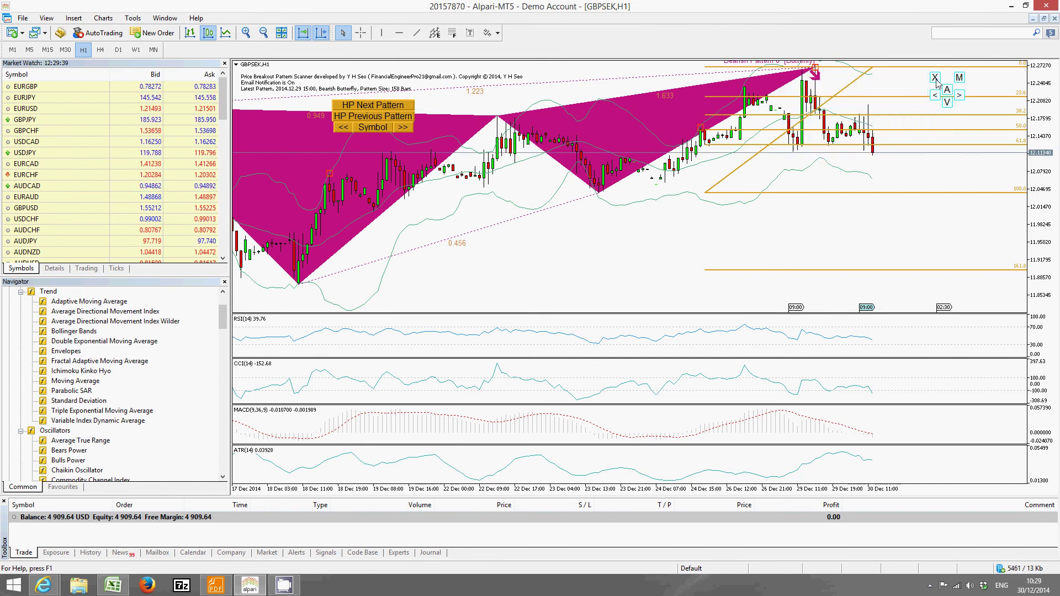
pyautogui.click(960, 79)
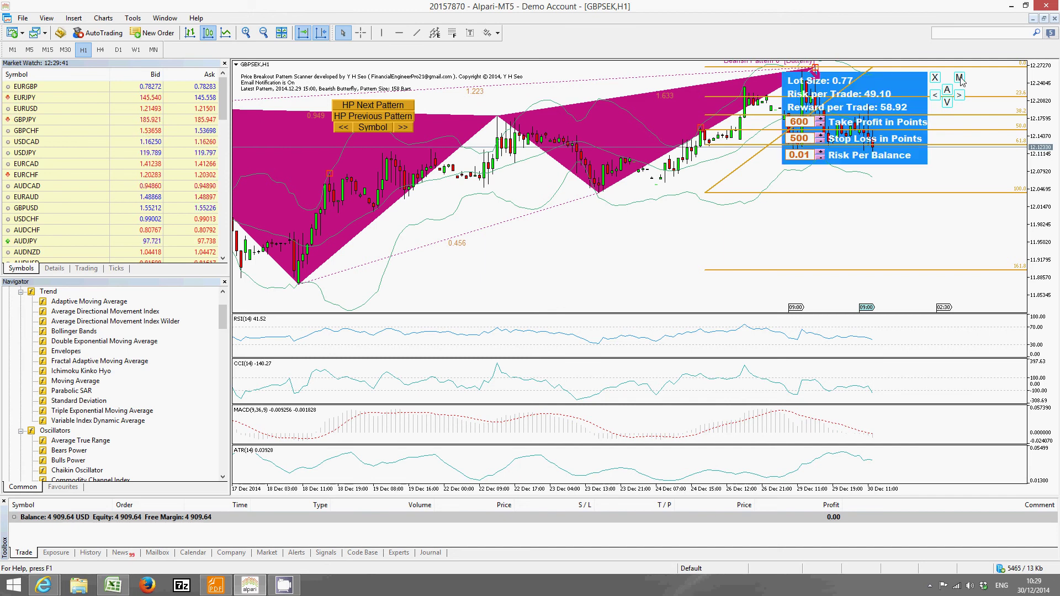
pyautogui.click(934, 97)
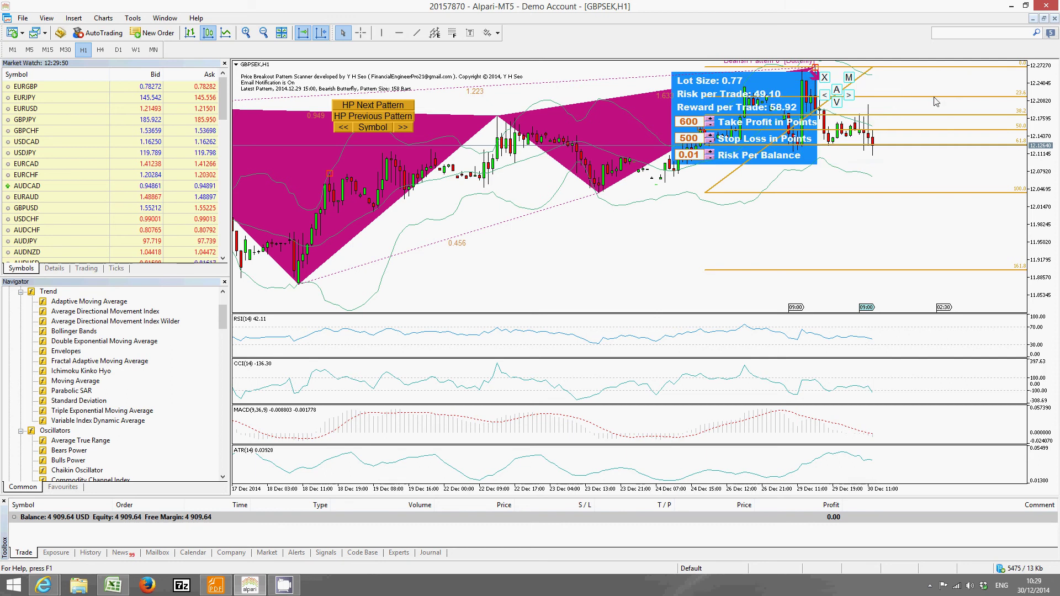
pyautogui.click(849, 97)
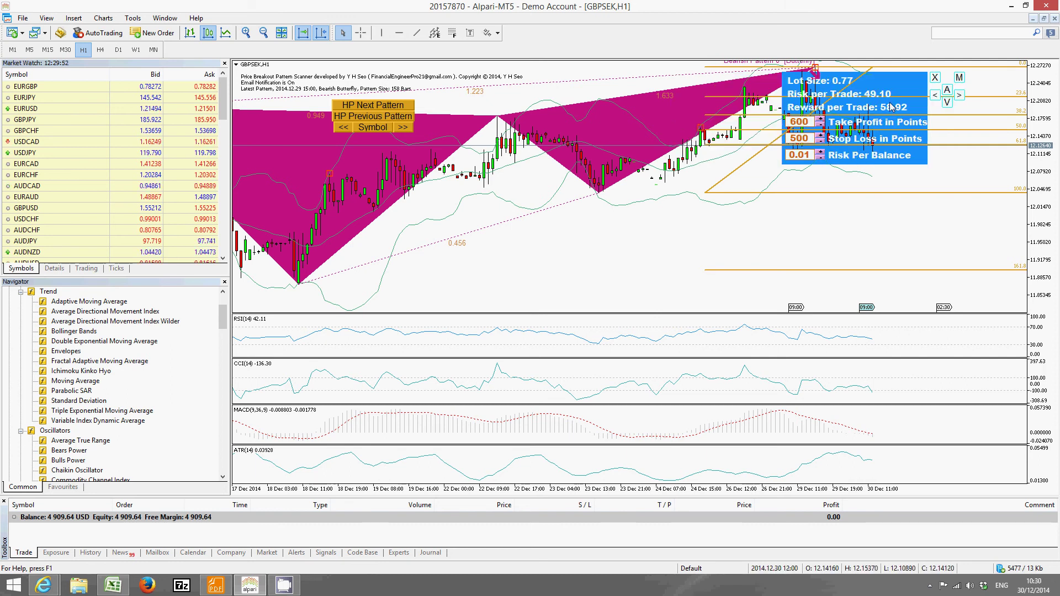
pyautogui.click(947, 103)
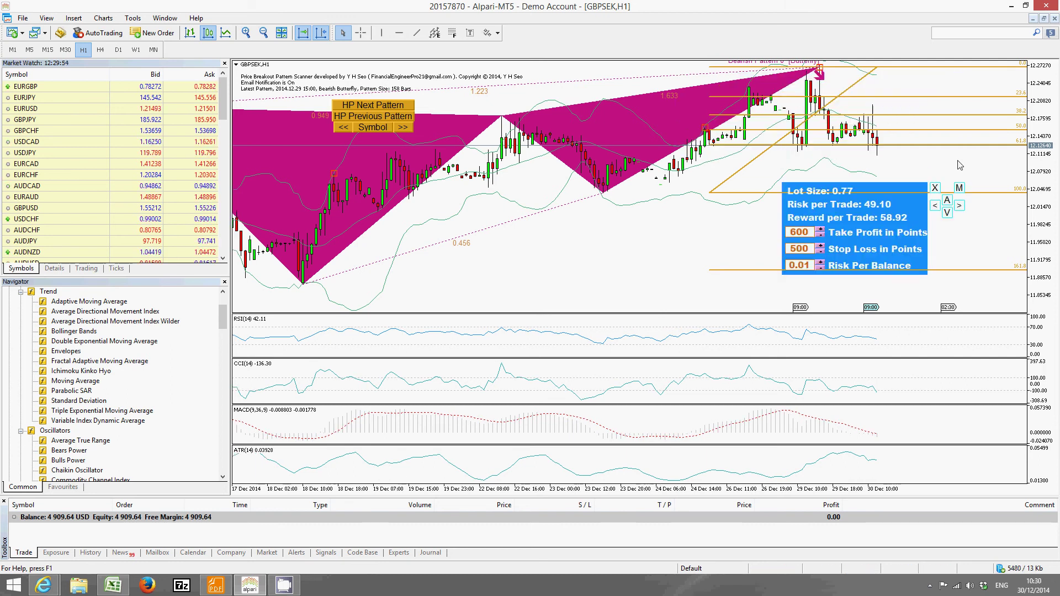
pyautogui.click(947, 201)
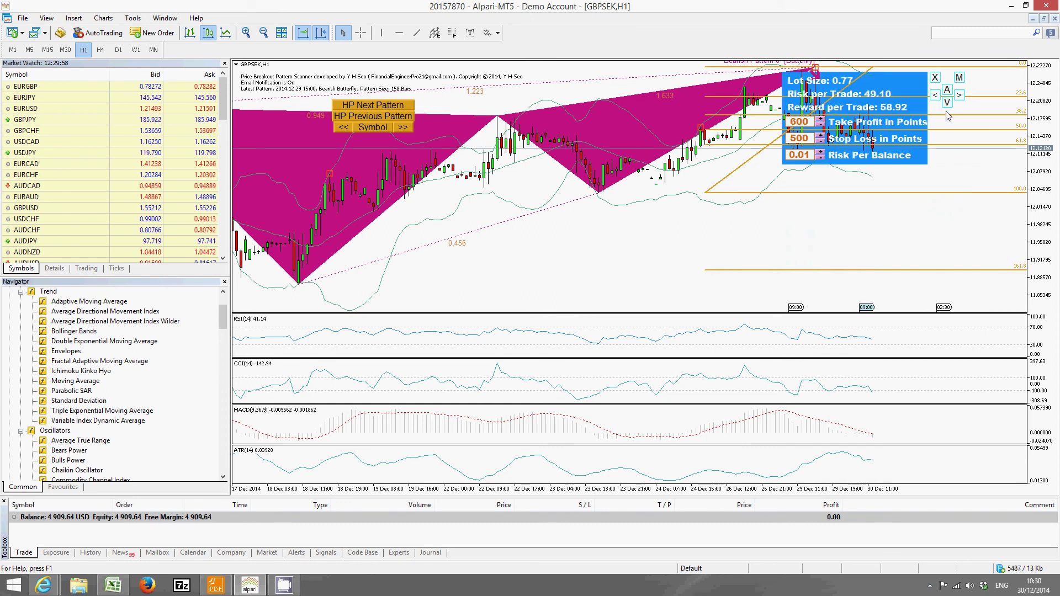
pyautogui.click(958, 78)
pyautogui.click(962, 82)
# Set the take profit in the risk management panel to 500 points.
pyautogui.click(810, 122)
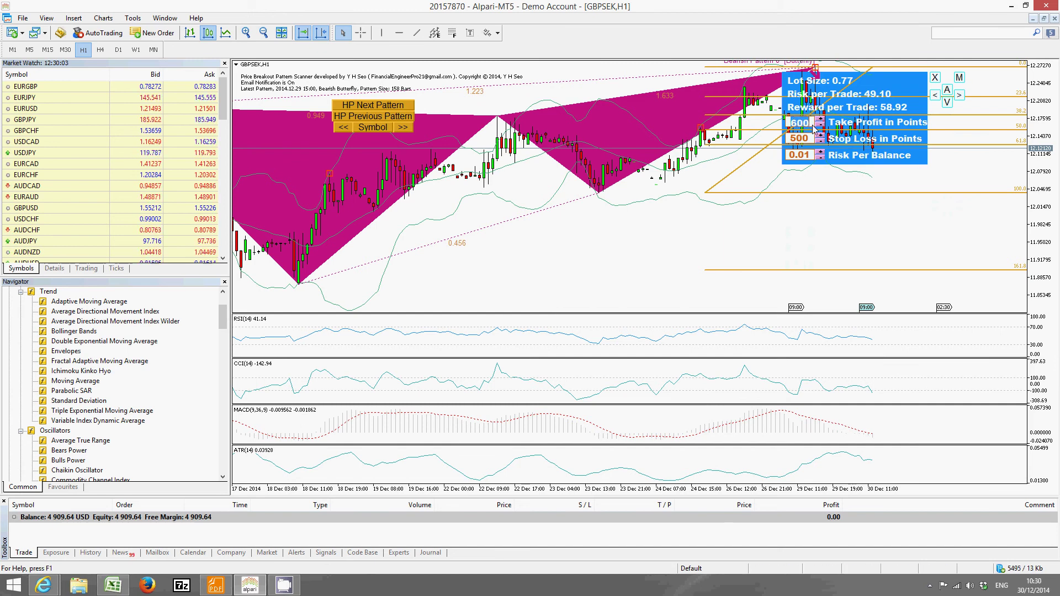
pyautogui.press('BackSpace')
pyautogui.press('BackSpace')
pyautogui.press('BackSpace')
pyautogui.write('500')
pyautogui.press('Return')
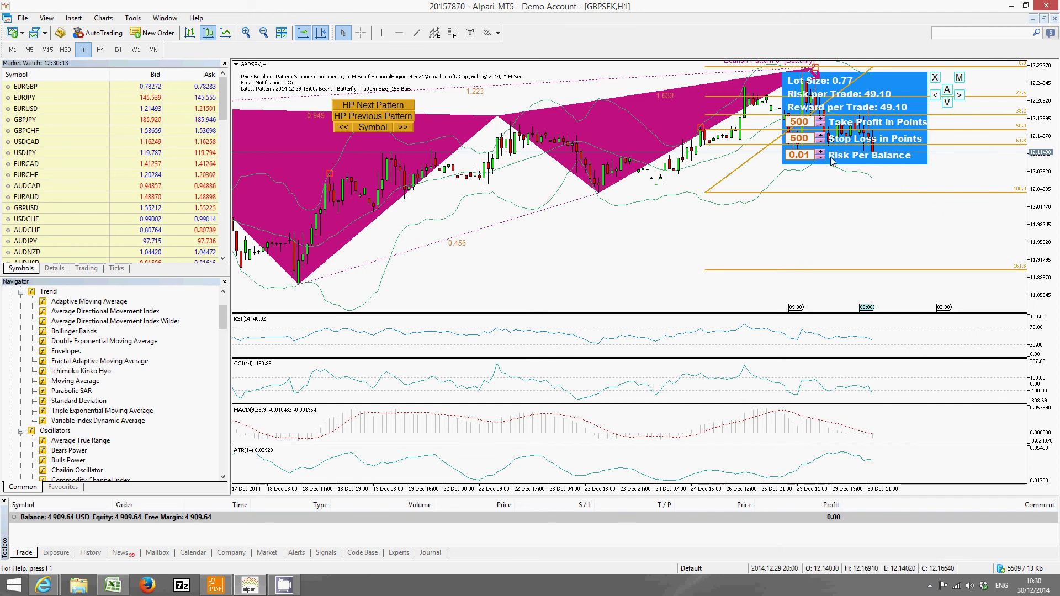
# Set the stop loss in the risk management panel to 600 points.
pyautogui.click(802, 139)
pyautogui.write('600')
pyautogui.press('Return')
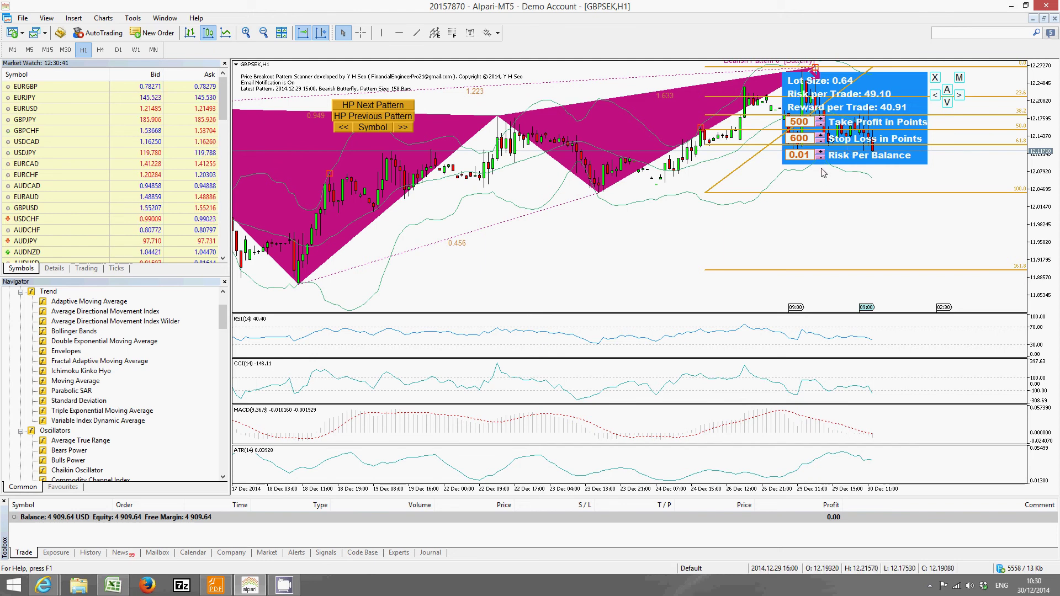
# Try risk per balance values between 0.01 and 0.05 in the risk management panel and leave it at 0.03.
pyautogui.click(821, 152)
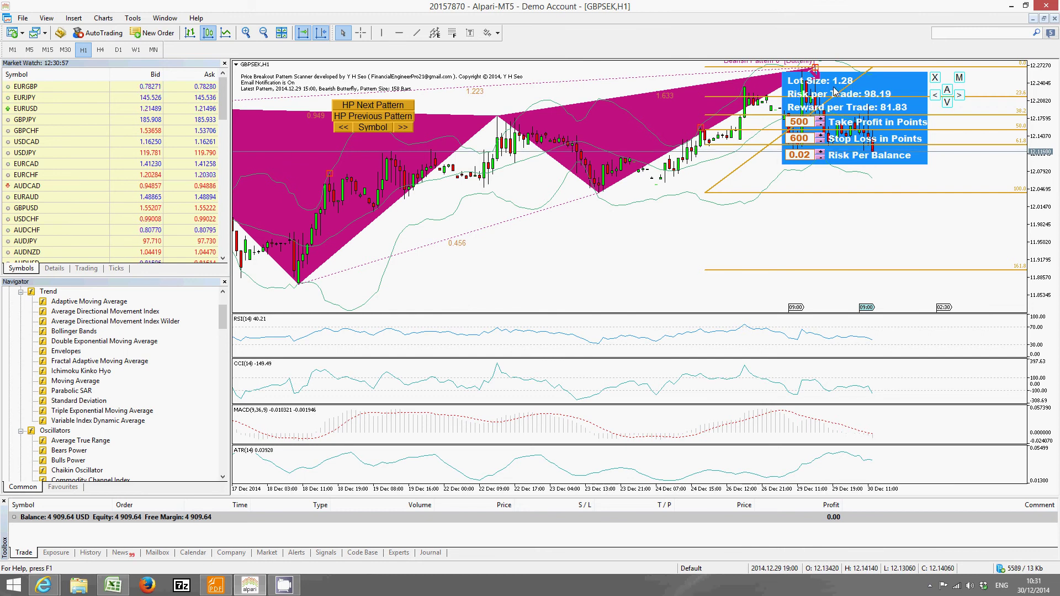
pyautogui.click(821, 152)
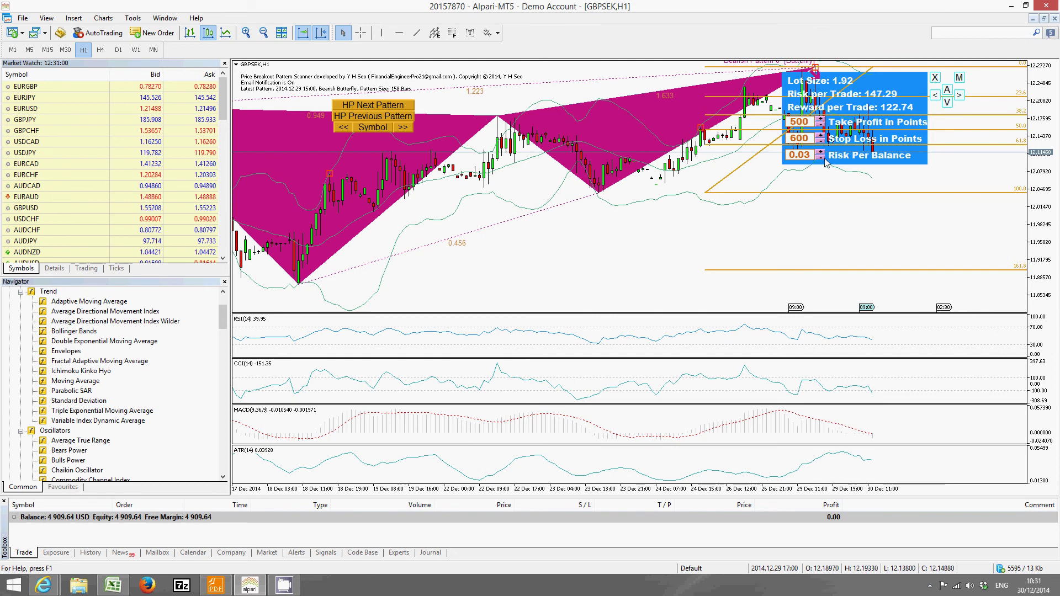
pyautogui.click(821, 152)
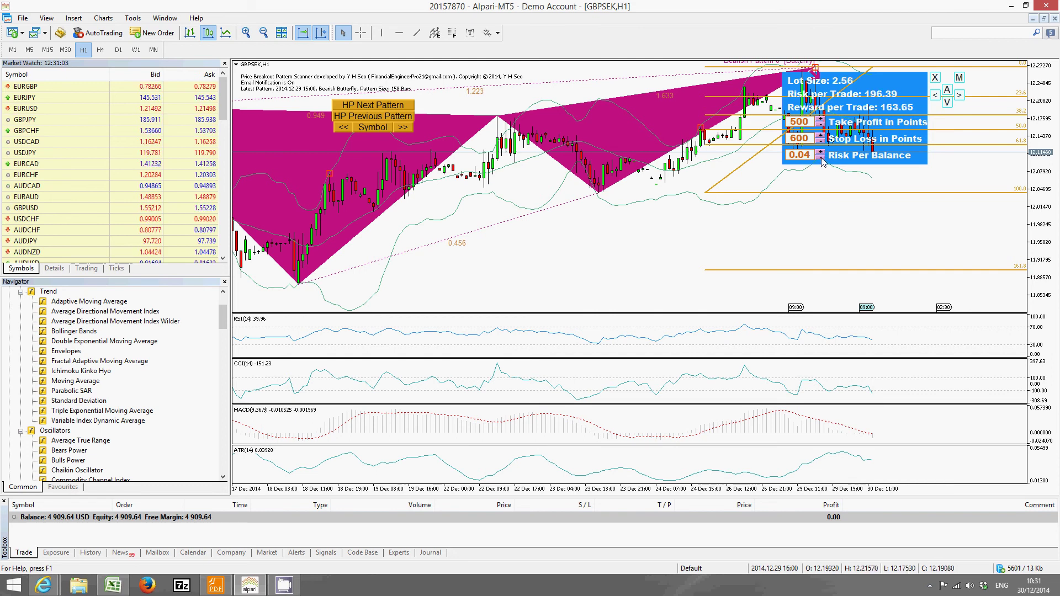
pyautogui.click(821, 157)
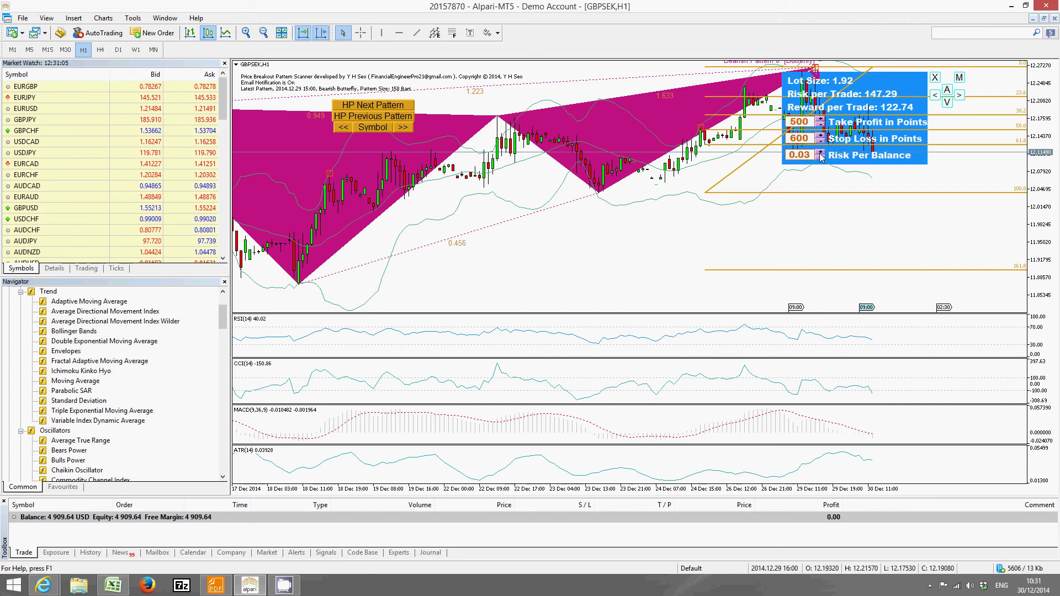
pyautogui.click(821, 158)
pyautogui.click(821, 152)
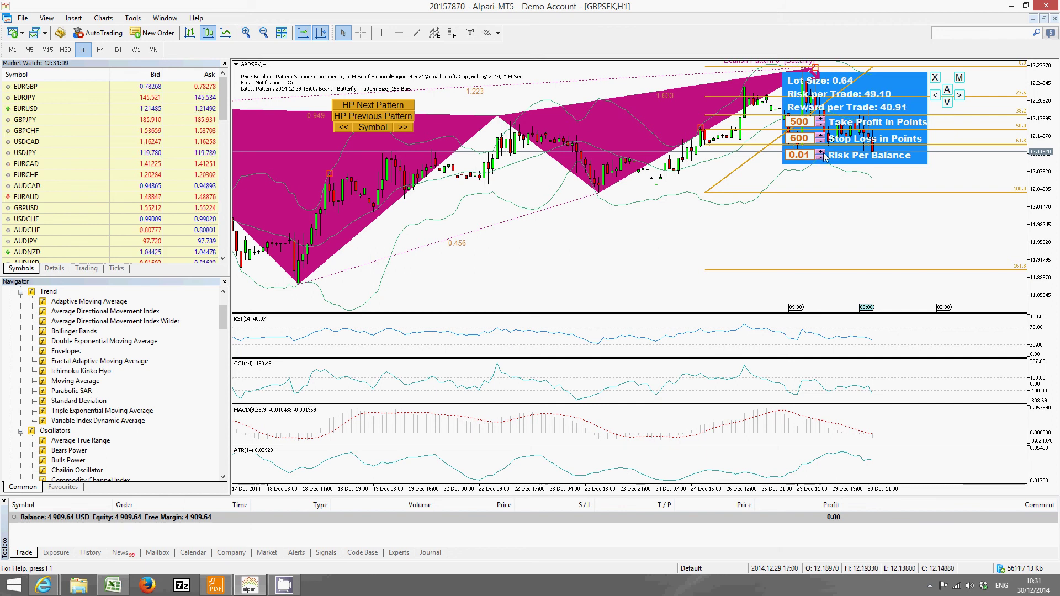
pyautogui.click(821, 152)
pyautogui.click(821, 152)
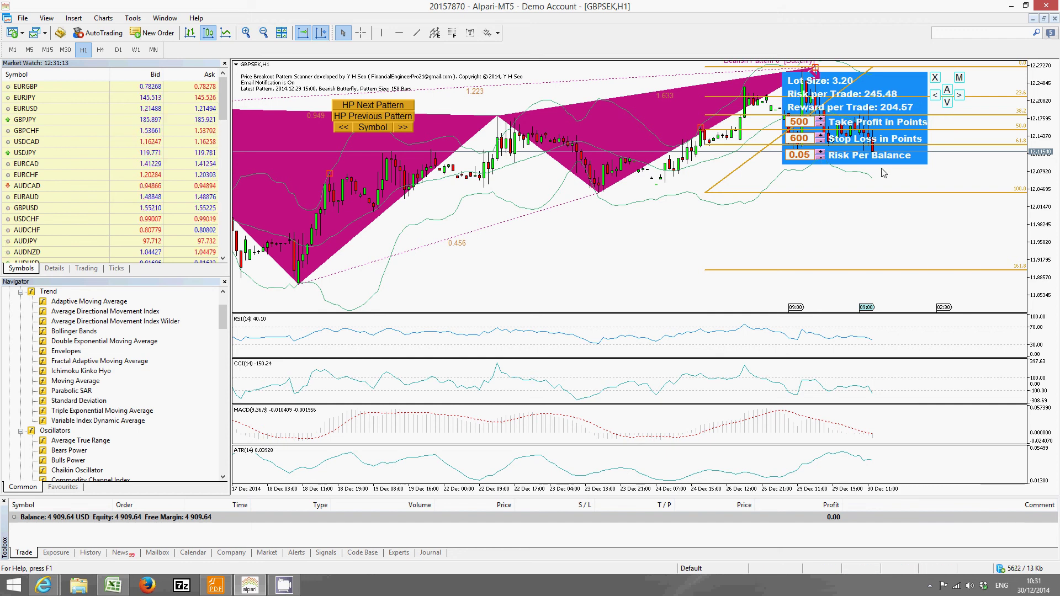
pyautogui.click(821, 158)
pyautogui.click(822, 157)
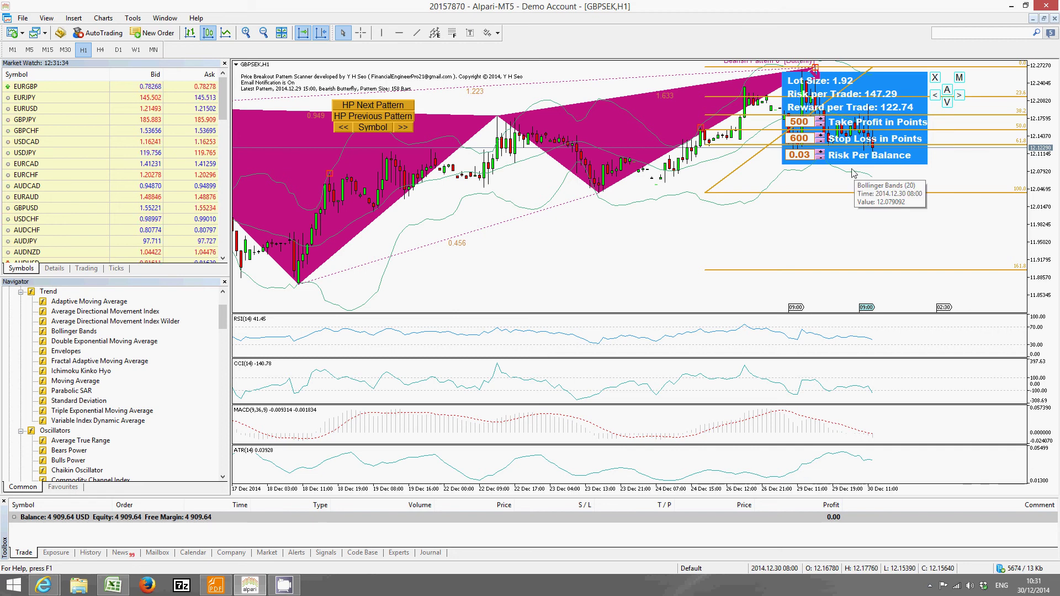
# Step the take profit up and back down in the risk management panel until it is 460 points.
pyautogui.click(821, 119)
pyautogui.click(821, 119)
pyautogui.click(821, 119)
pyautogui.click(820, 119)
pyautogui.click(820, 125)
pyautogui.click(821, 125)
pyautogui.click(820, 125)
pyautogui.click(821, 125)
pyautogui.click(821, 125)
pyautogui.click(821, 125)
pyautogui.click(821, 125)
pyautogui.click(821, 125)
# Raise the stop loss to 720 points in the risk management panel and bring it back down to 640 points.
pyautogui.click(821, 135)
pyautogui.click(822, 136)
pyautogui.click(821, 136)
pyautogui.click(821, 136)
pyautogui.click(821, 136)
pyautogui.click(821, 135)
pyautogui.click(821, 136)
pyautogui.click(821, 135)
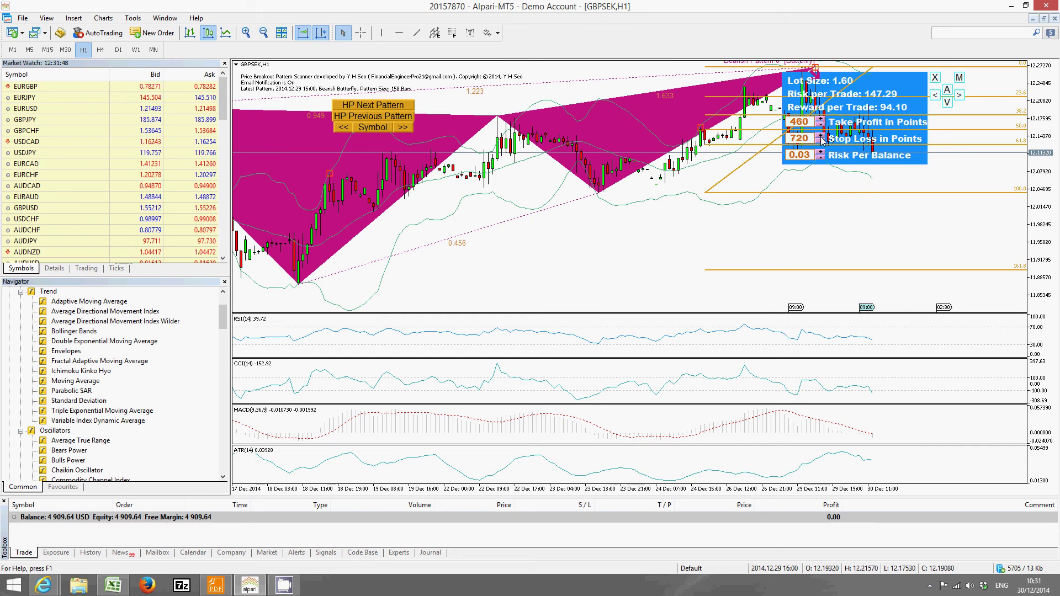
pyautogui.click(822, 142)
pyautogui.click(822, 141)
pyautogui.click(822, 142)
pyautogui.click(822, 142)
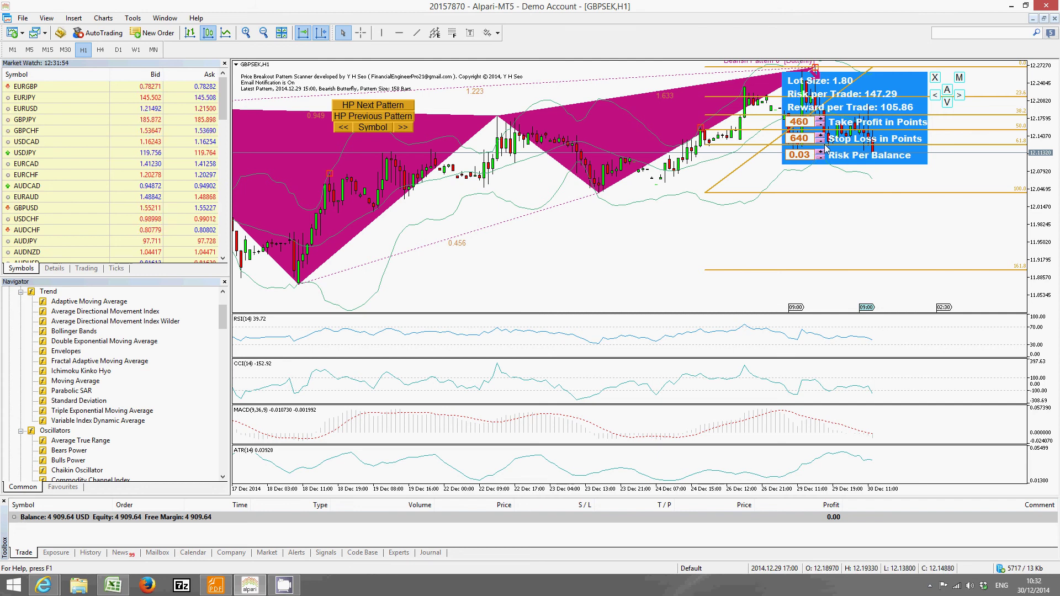
pyautogui.scroll(3, 882, 232)
pyautogui.moveTo(879, 226); pyautogui.dragTo(794, 231)
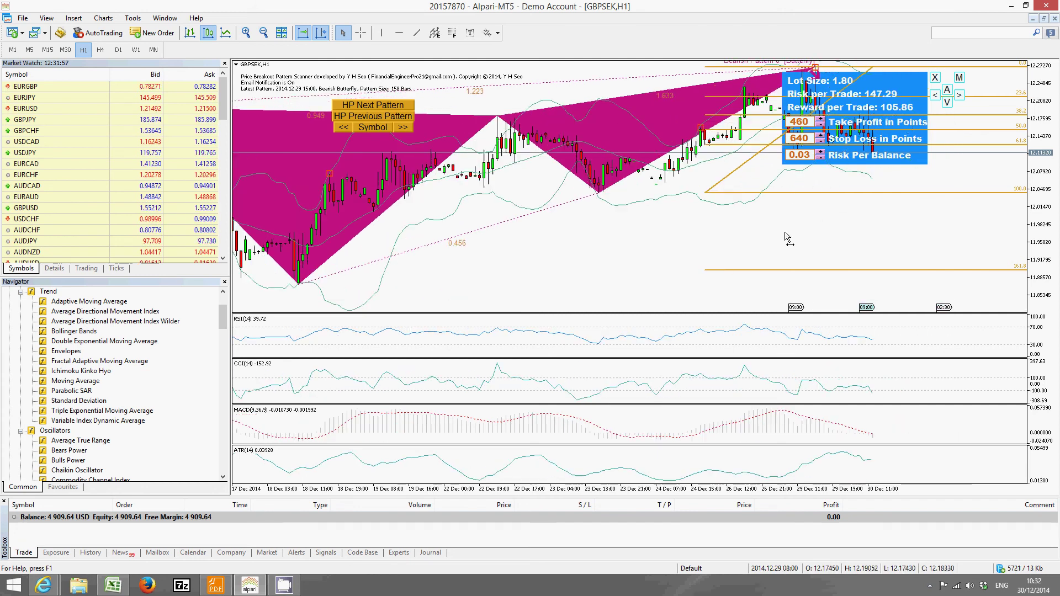
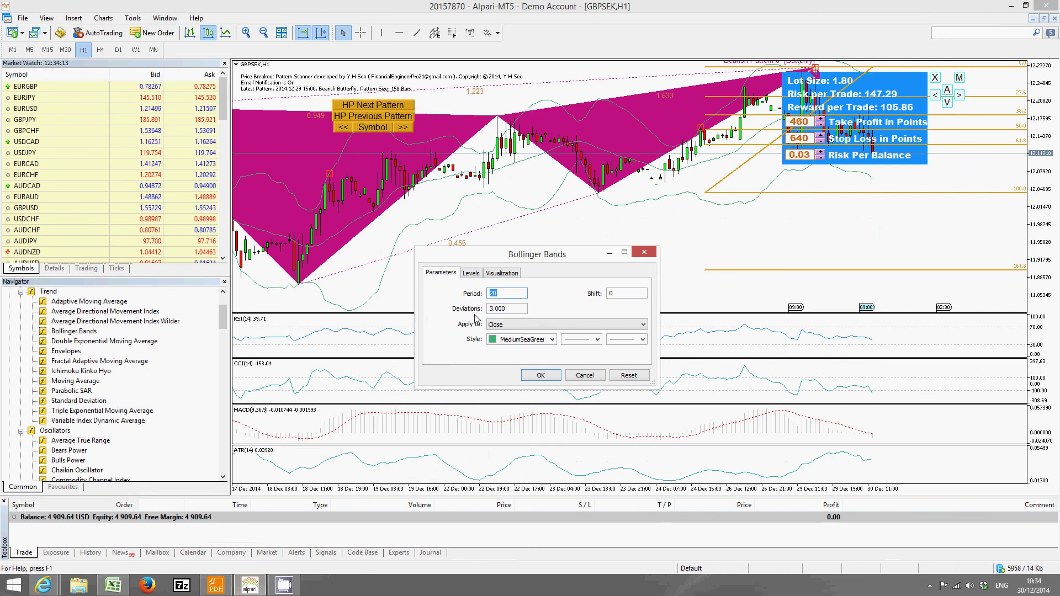
# Review the parameters of the Bollinger Bands indicator on the GBPSEK chart and close its dialog.
pyautogui.click(539, 376)
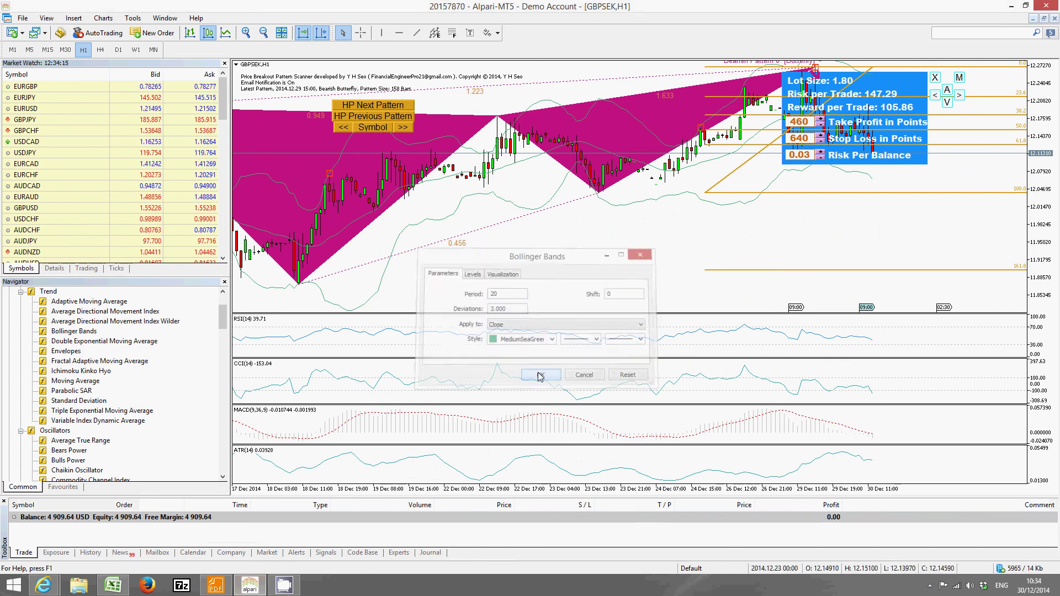
pyautogui.rightClick(479, 157)
pyautogui.click(651, 253)
pyautogui.scroll(-3, 650, 253)
pyautogui.scroll(3, 588, 246)
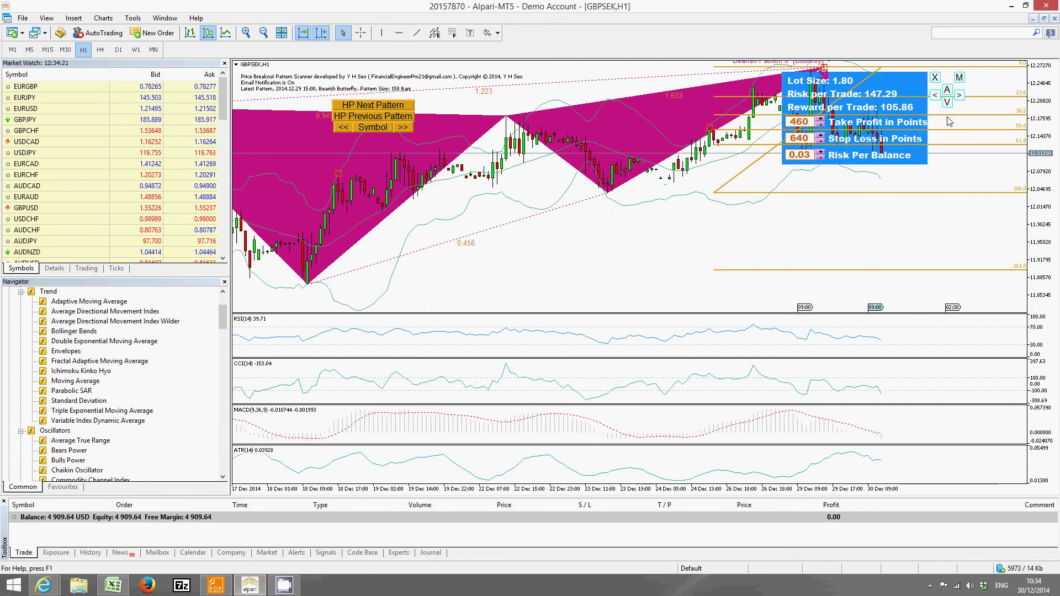
pyautogui.scroll(2, 787, 239)
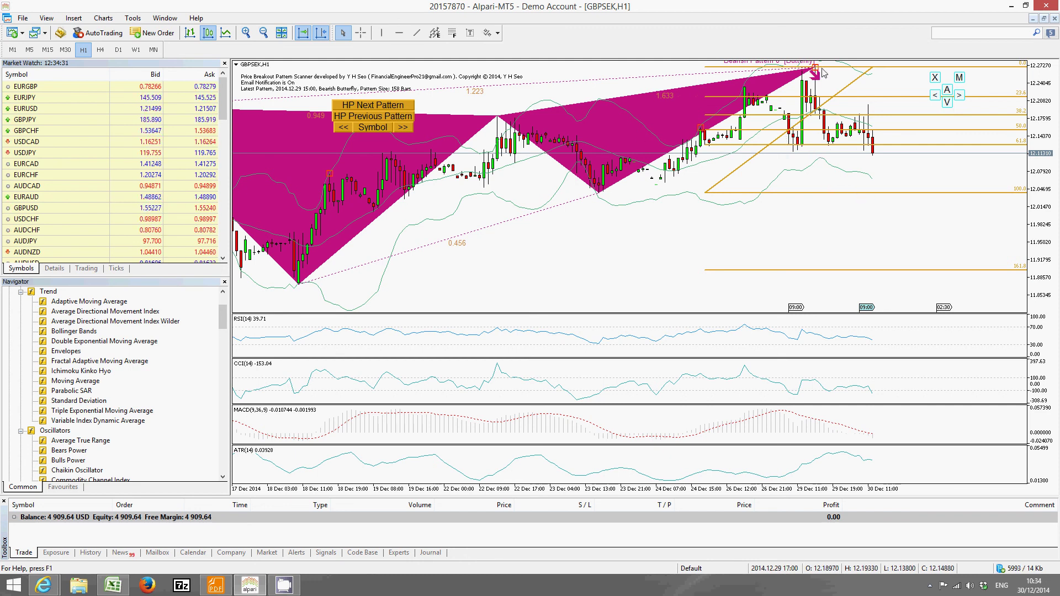
# Advance the harmonic pattern scanner through the next symbols until the NZDCHF H1 chart is shown.
pyautogui.click(402, 127)
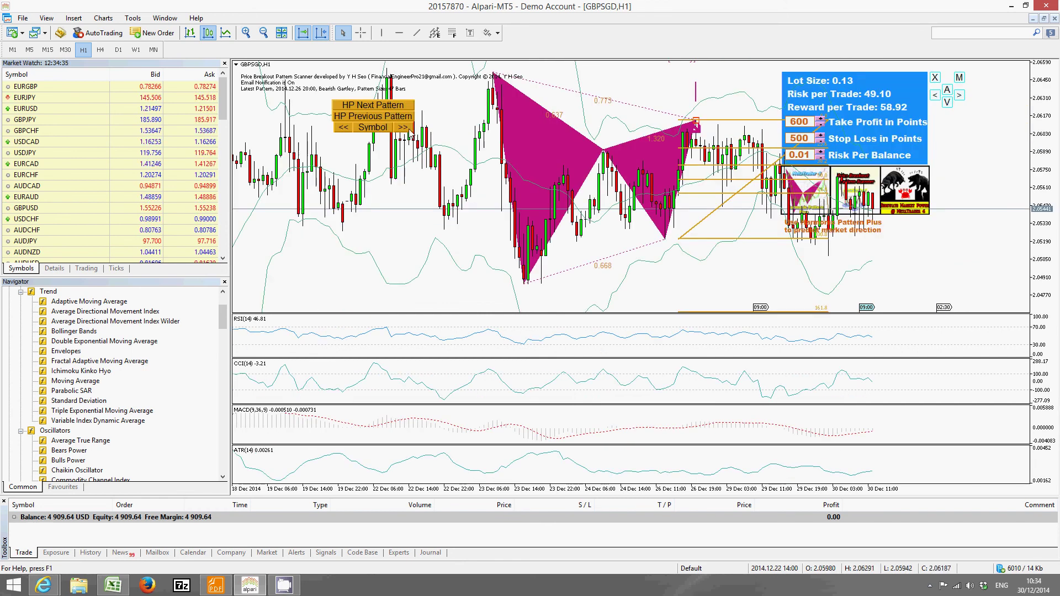
pyautogui.click(403, 127)
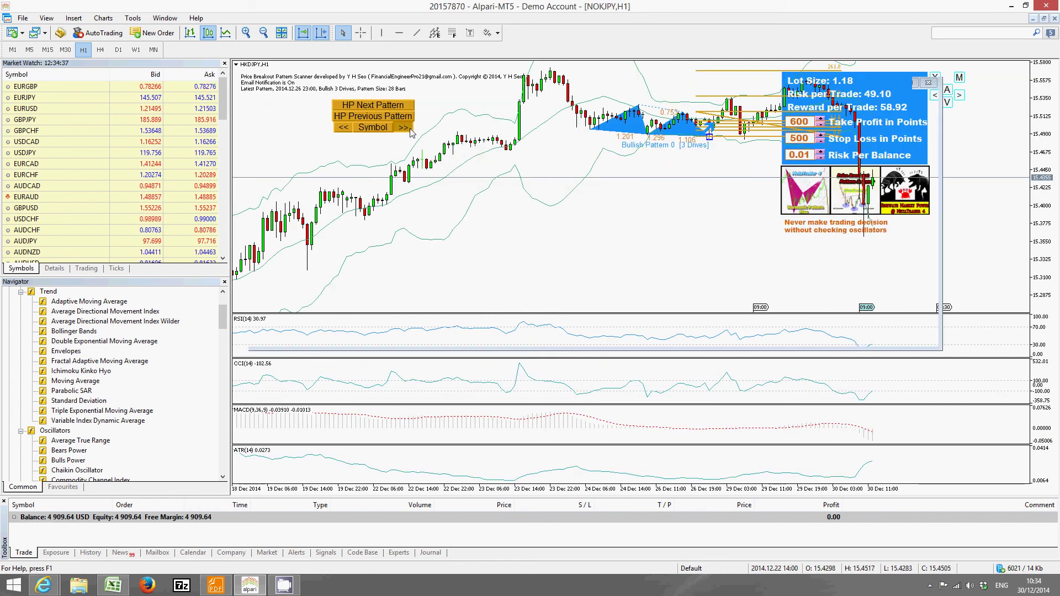
pyautogui.click(403, 127)
pyautogui.click(404, 127)
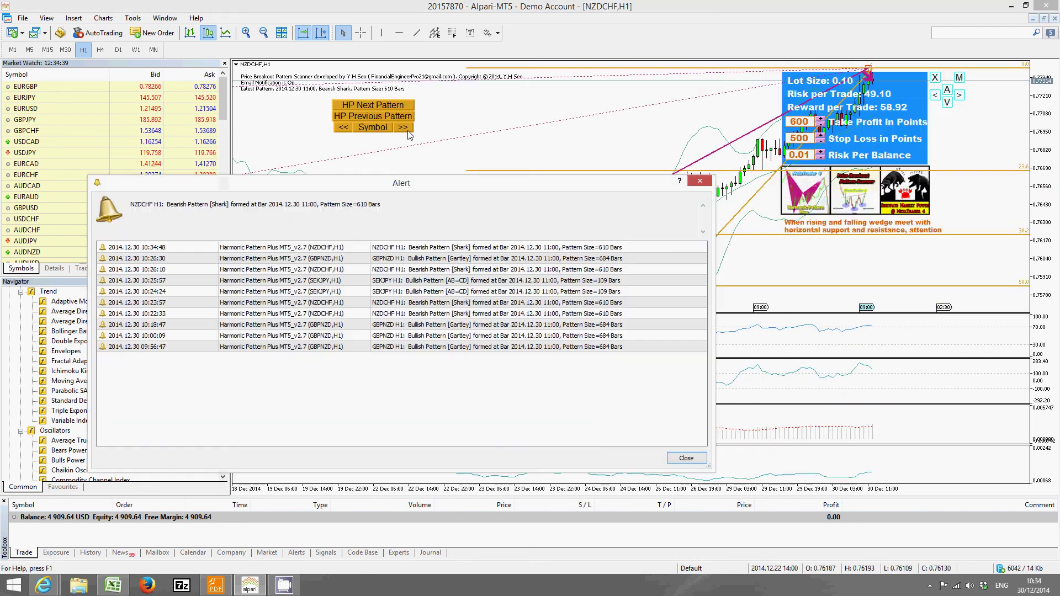
# Close the pattern alert window and hide the risk management panel covering the NZDCHF chart.
pyautogui.click(699, 181)
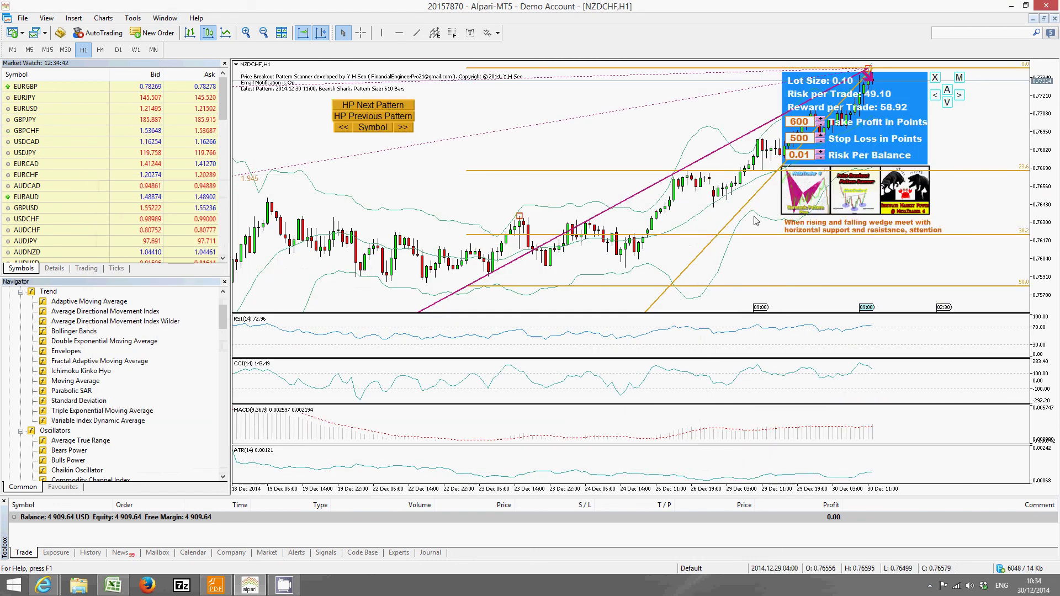
pyautogui.click(935, 78)
pyautogui.click(935, 81)
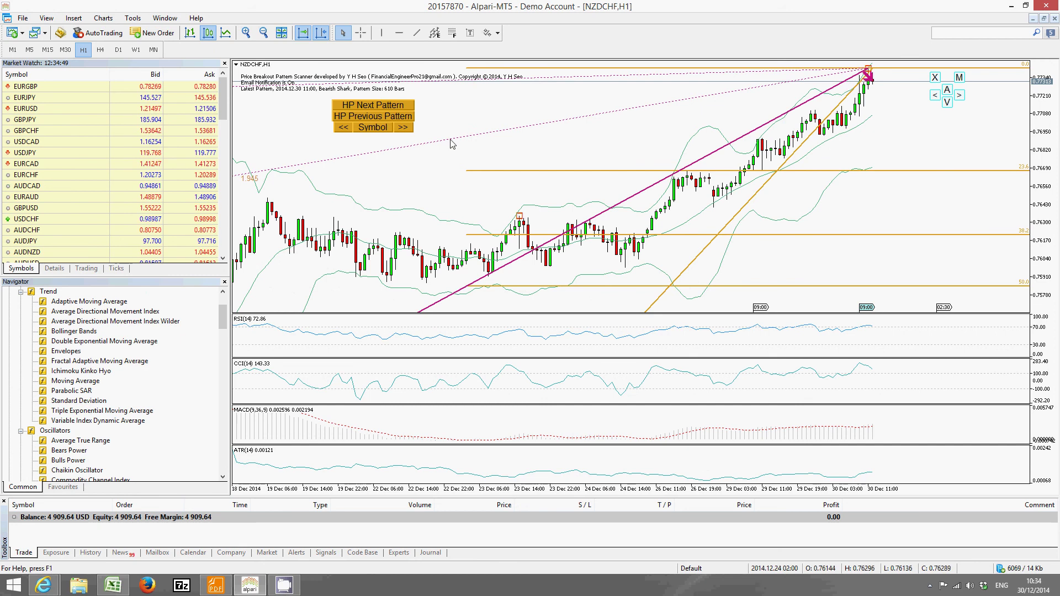
# Examine the whole bearish Shark pattern on the NZDCHF chart together with the Bollinger Bands, RSI and CCI at its latest point.
pyautogui.click(264, 33)
pyautogui.click(264, 33)
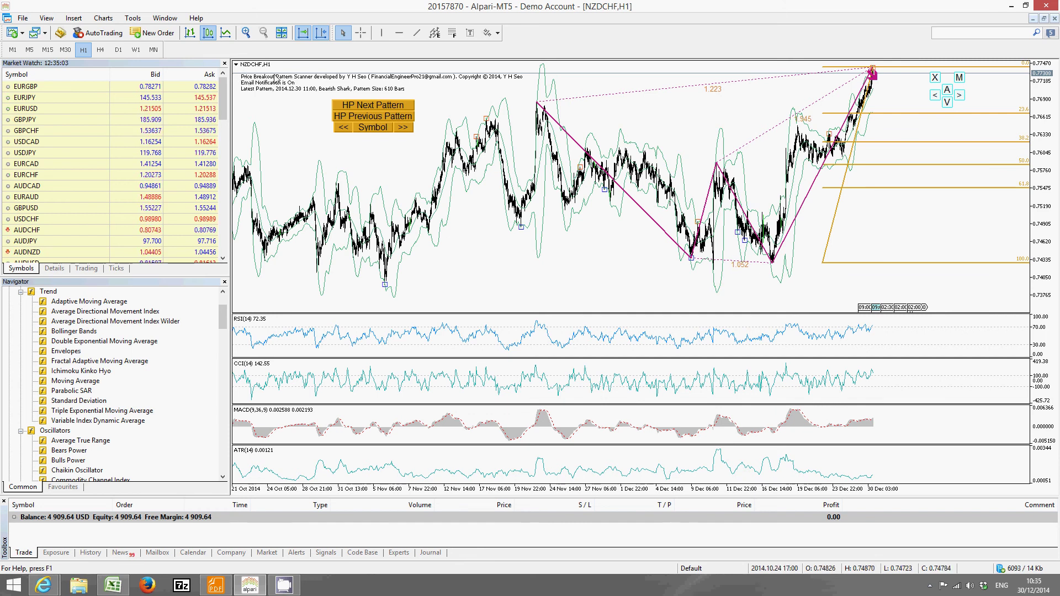
pyautogui.click(246, 37)
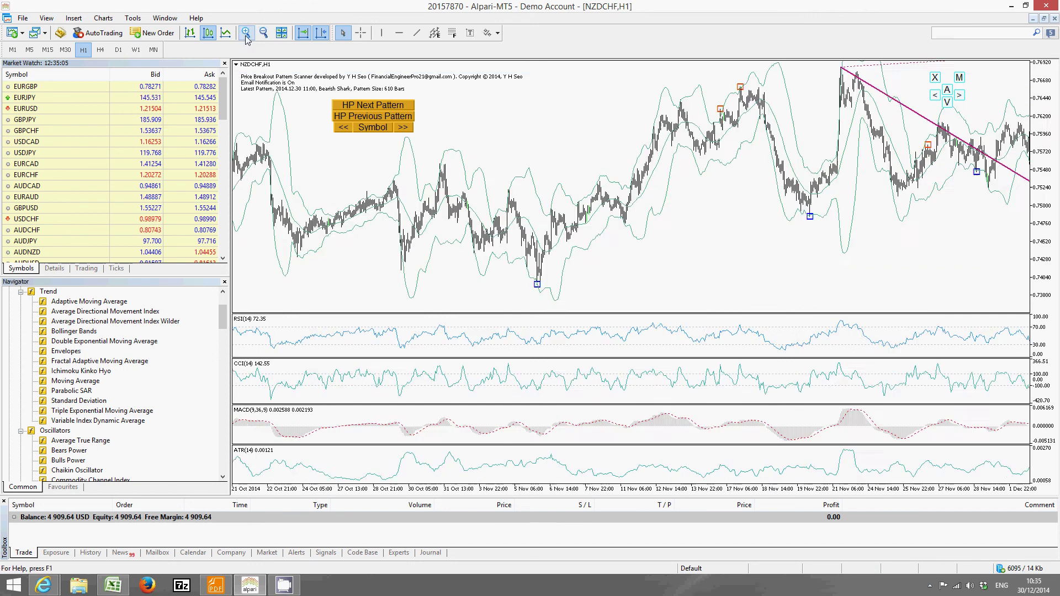
pyautogui.click(246, 36)
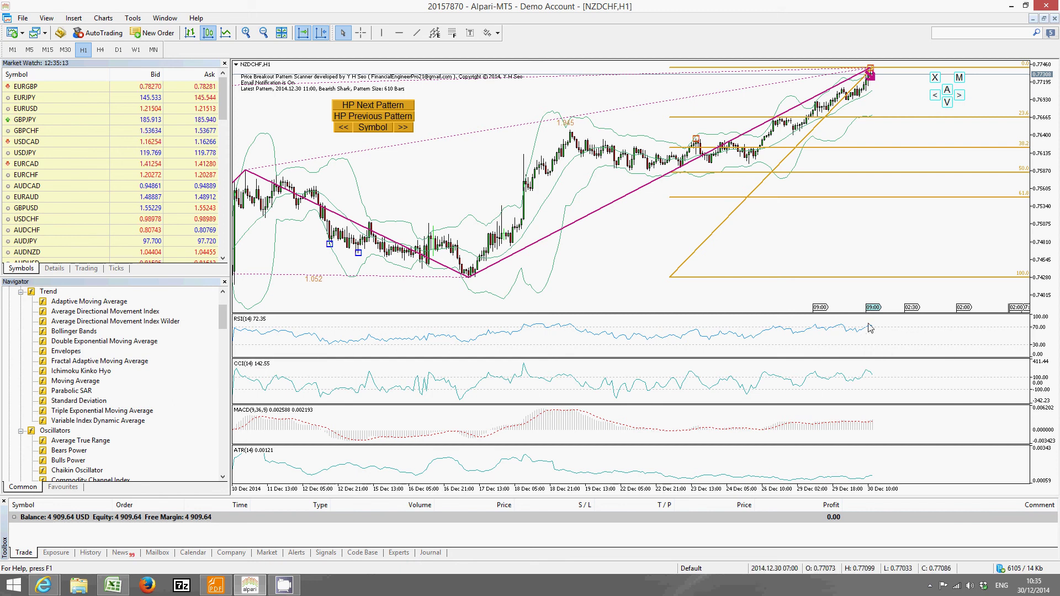
pyautogui.moveTo(868, 379)
pyautogui.moveTo(841, 127)
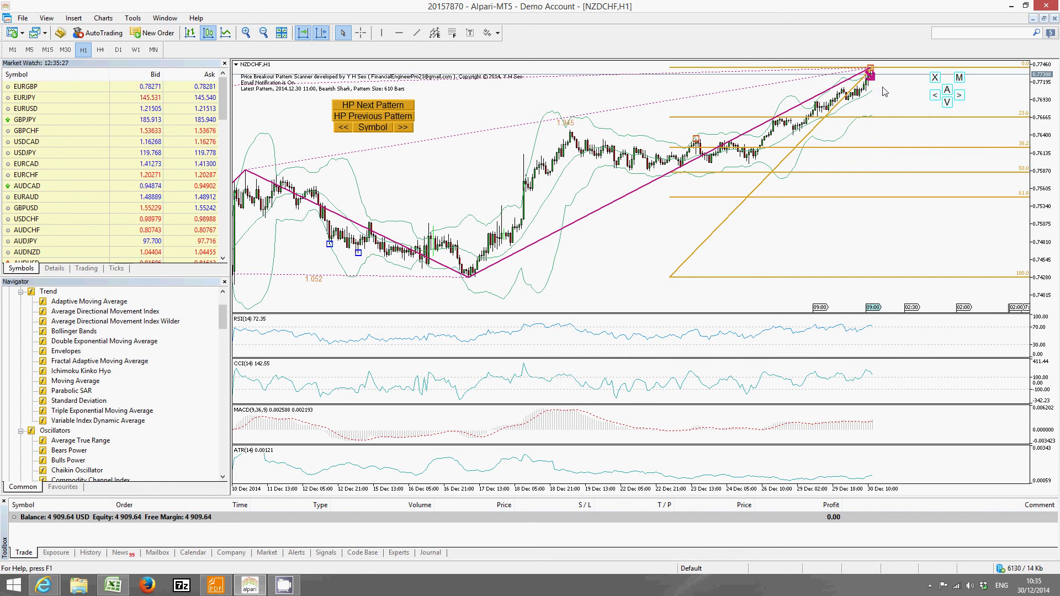
pyautogui.click(246, 32)
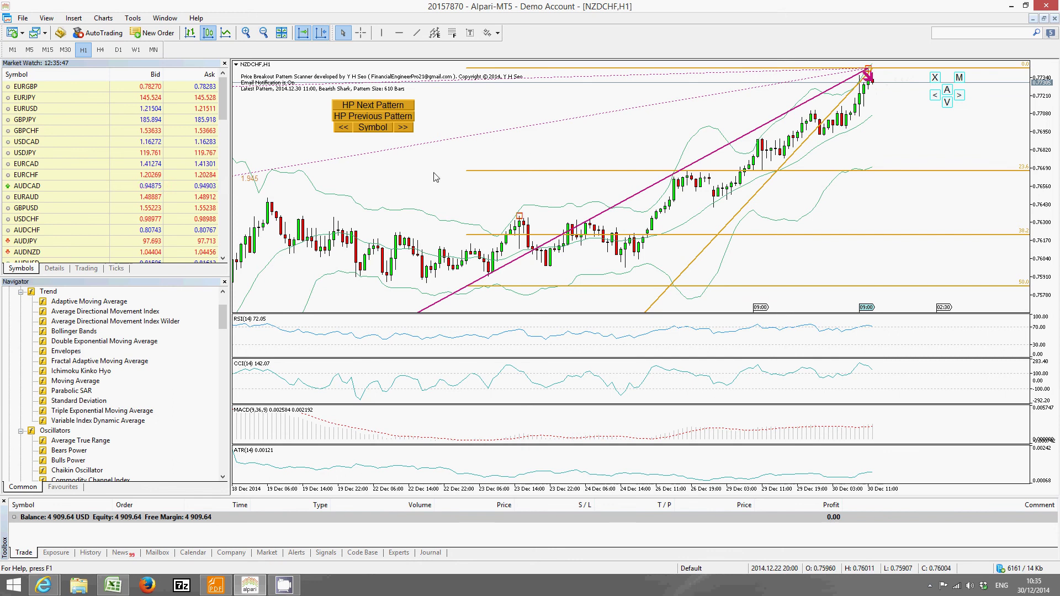
# Measure the distance from just above the bearish Shark pattern's latest high to the current price on the NZDCHF chart.
pyautogui.click(362, 35)
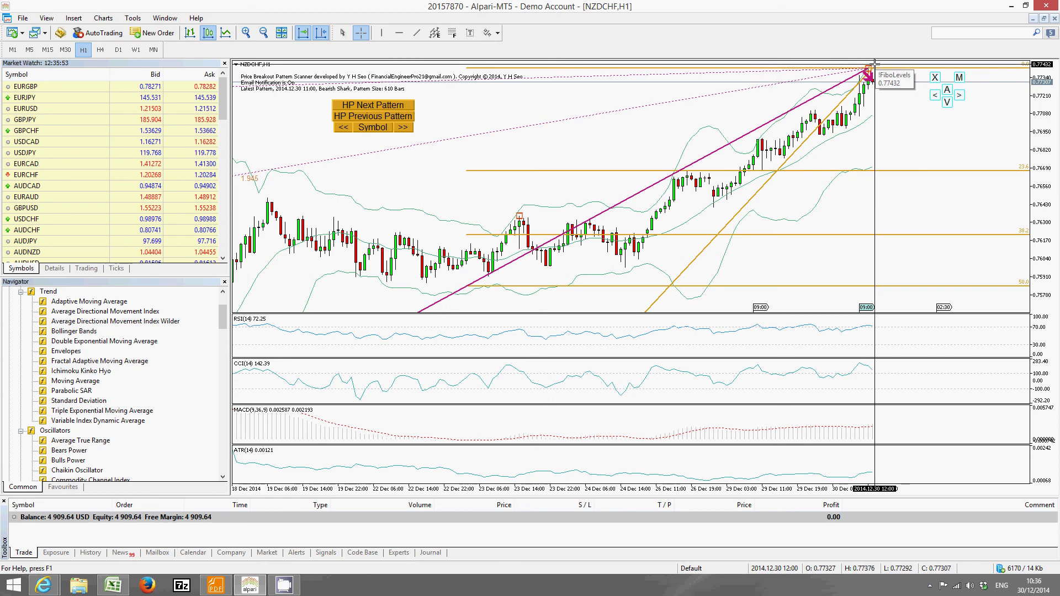
pyautogui.moveTo(875, 64); pyautogui.dragTo(878, 81)
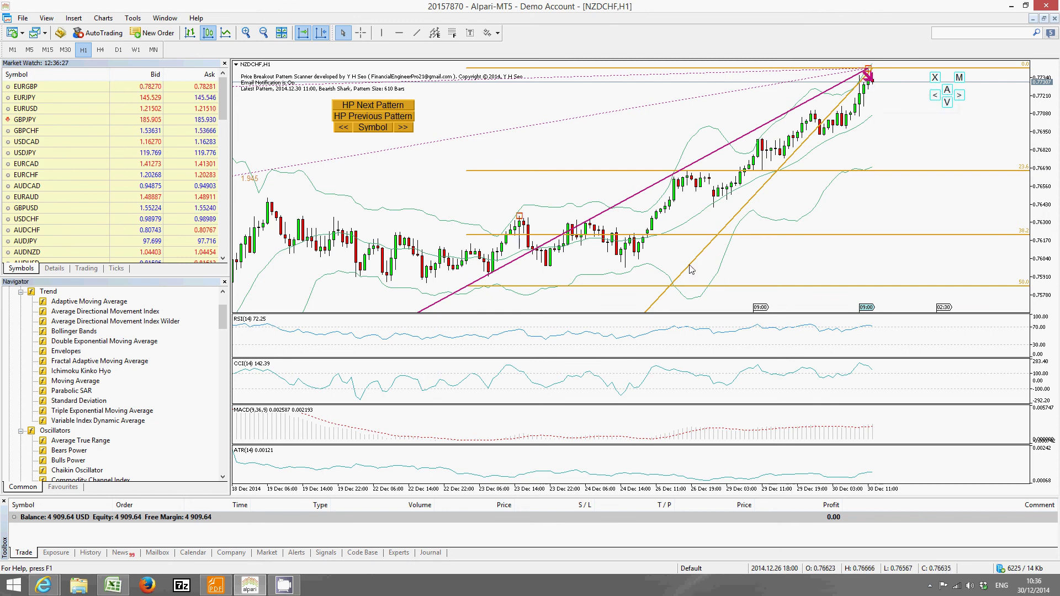
pyautogui.click(113, 584)
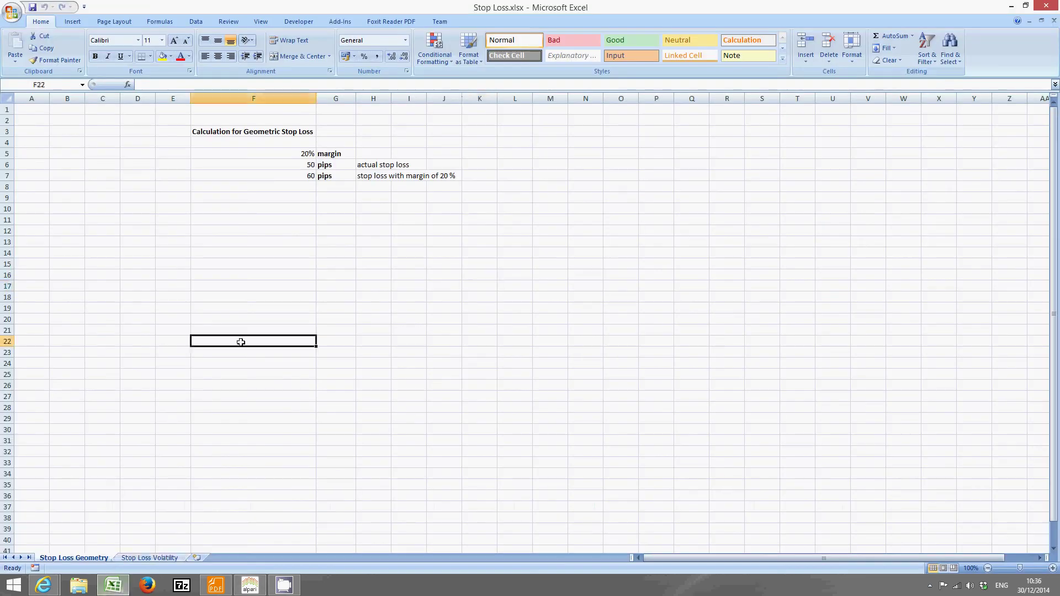
pyautogui.click(251, 584)
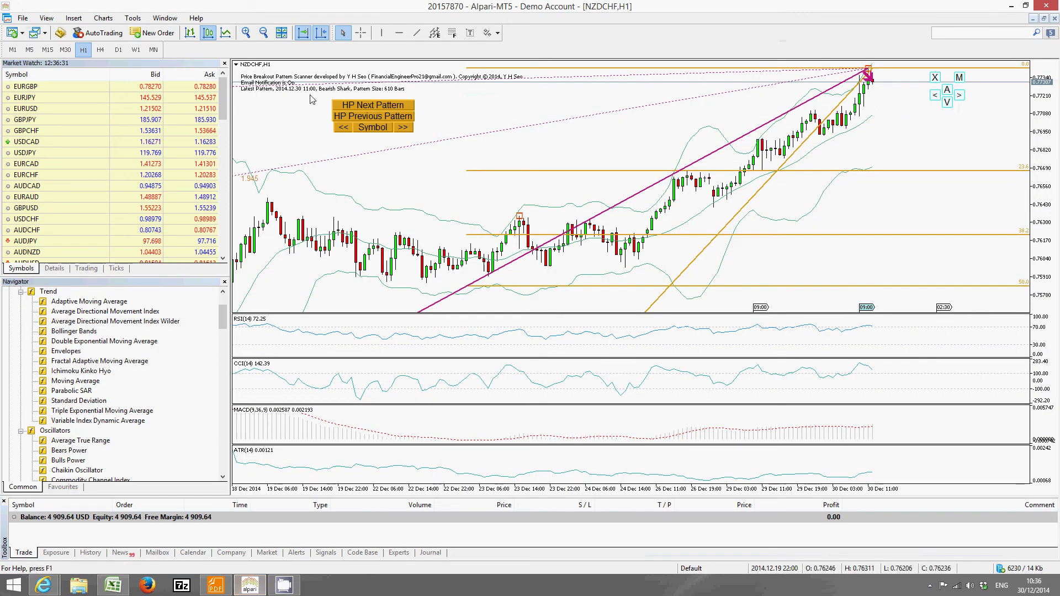
pyautogui.click(360, 33)
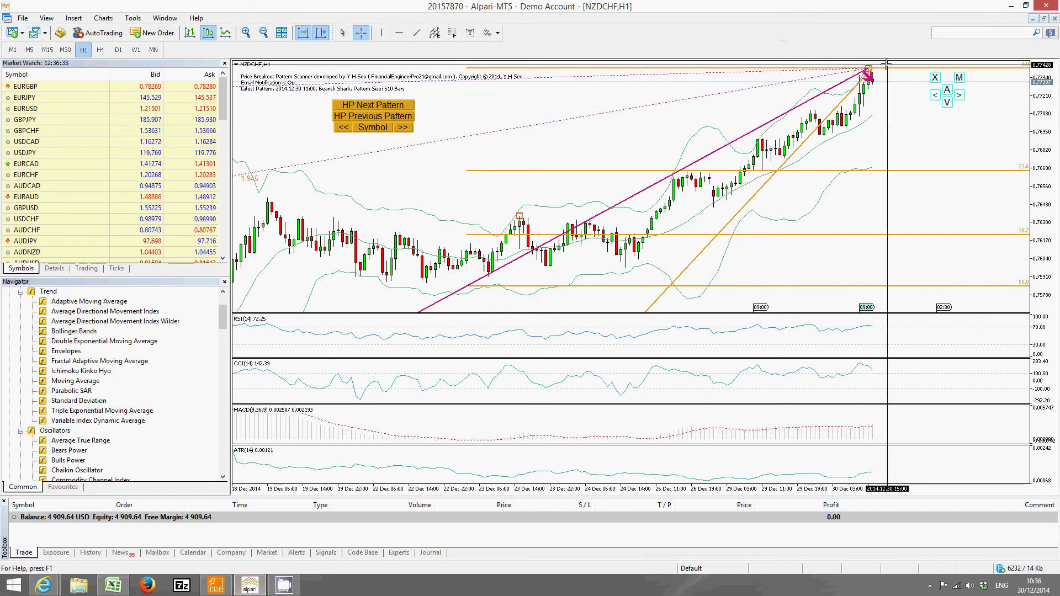
pyautogui.moveTo(885, 63); pyautogui.dragTo(887, 82)
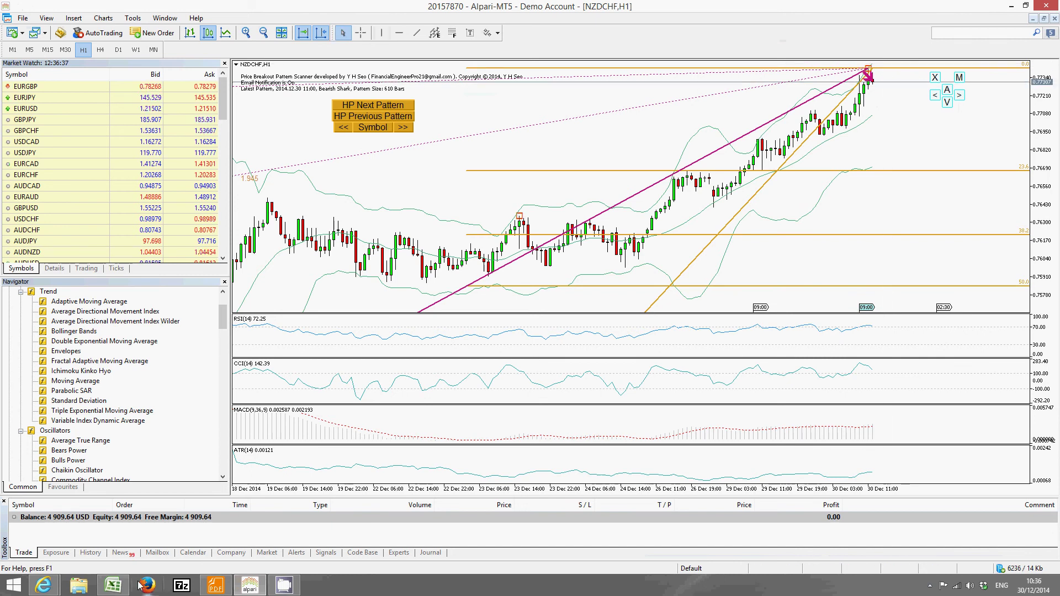
# Switch to the Stop Loss workbook in Excel and set the geometric margin to 30% and the actual stop loss to 13 pips.
pyautogui.click(113, 585)
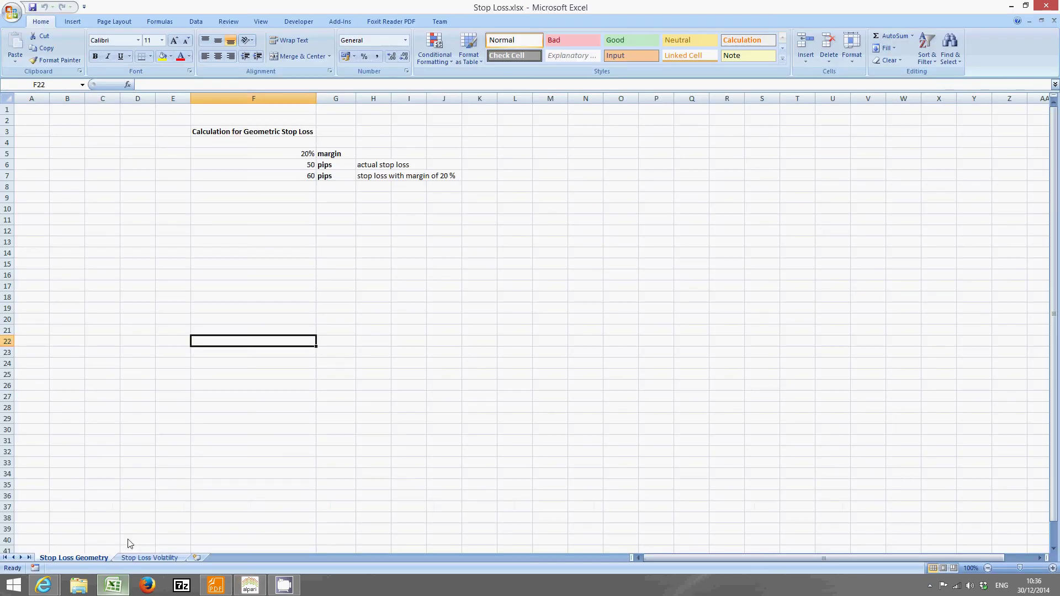
pyautogui.click(283, 157)
pyautogui.write('30')
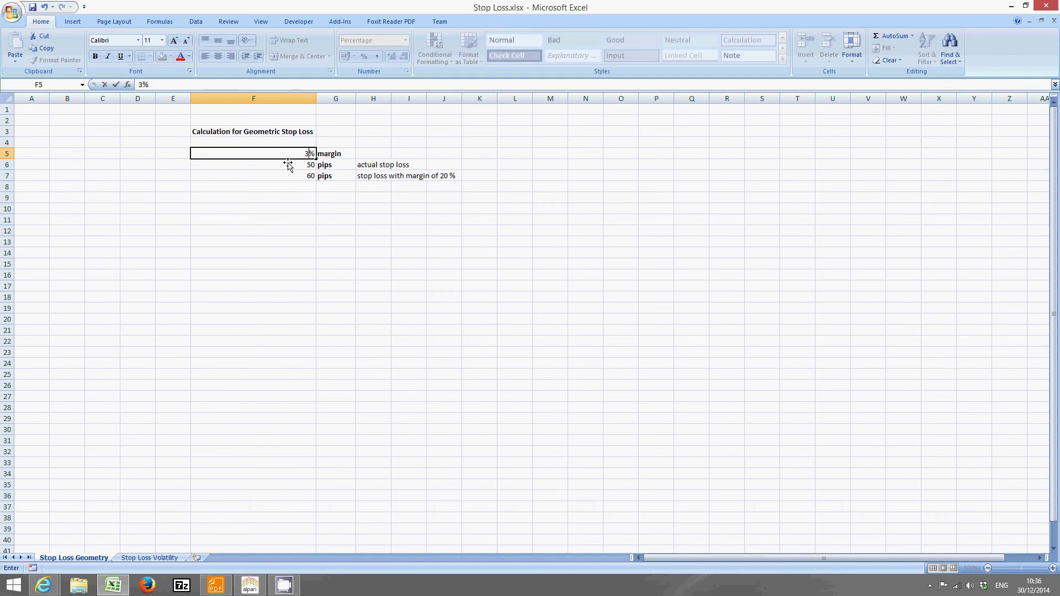
pyautogui.press('Return')
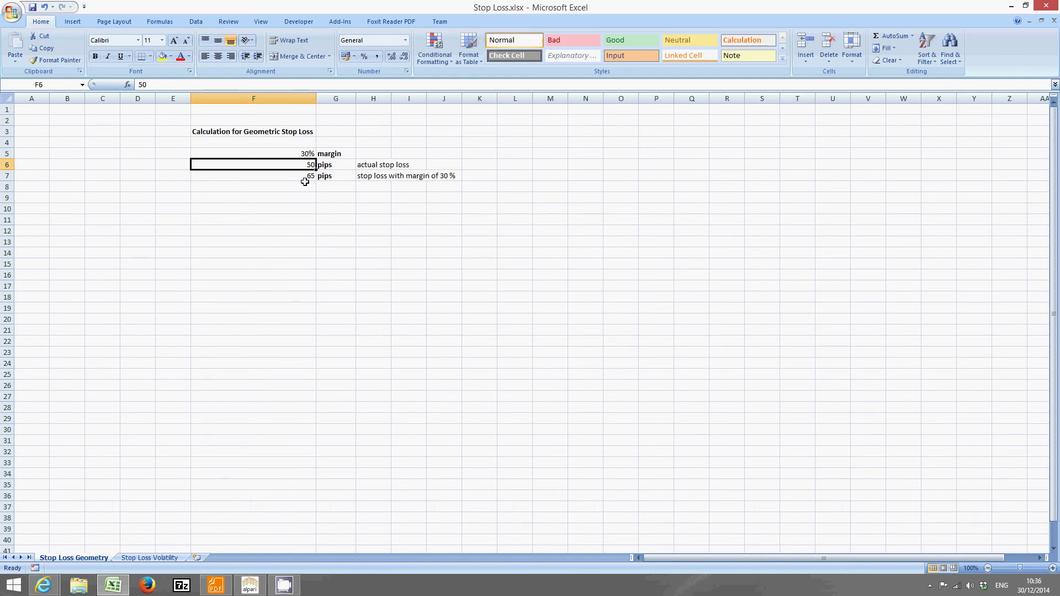
pyautogui.write('13')
pyautogui.press('Return')
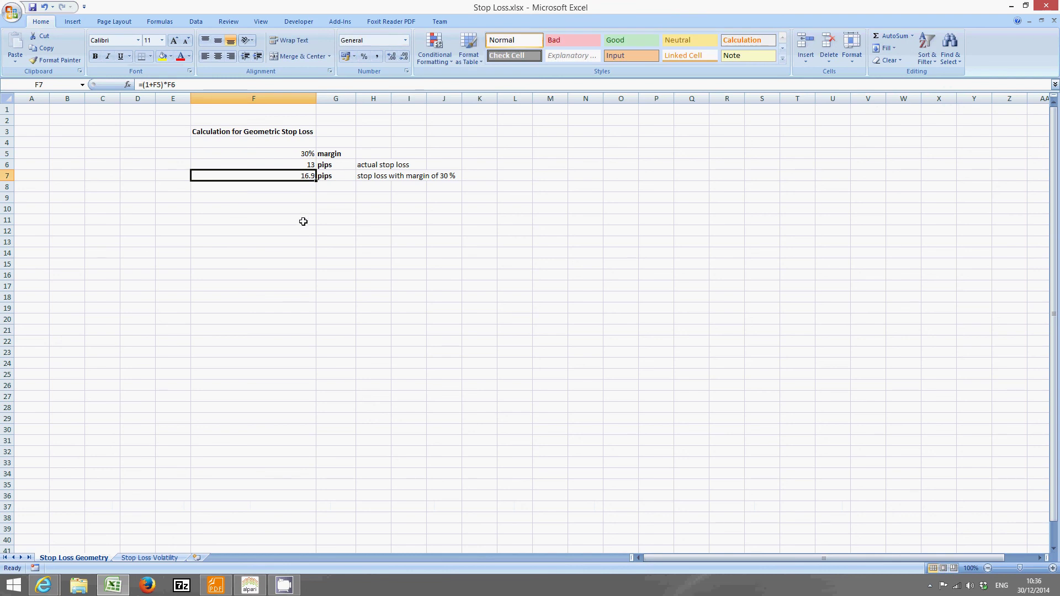
pyautogui.click(306, 202)
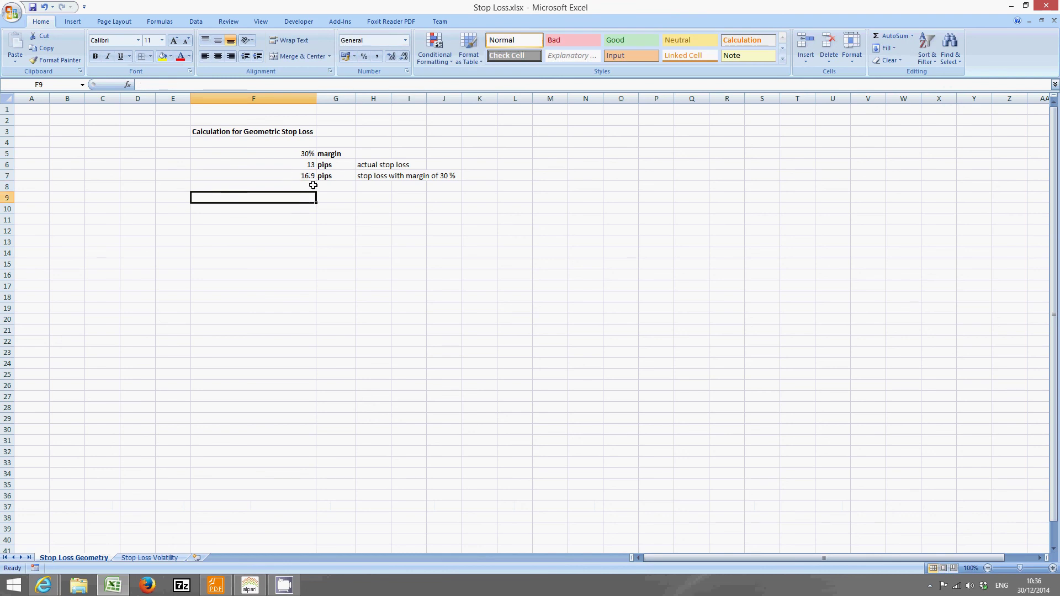
# Switch back to MT5, restore the risk management panel and move it down away from the latest NZDCHF candles.
pyautogui.click(251, 587)
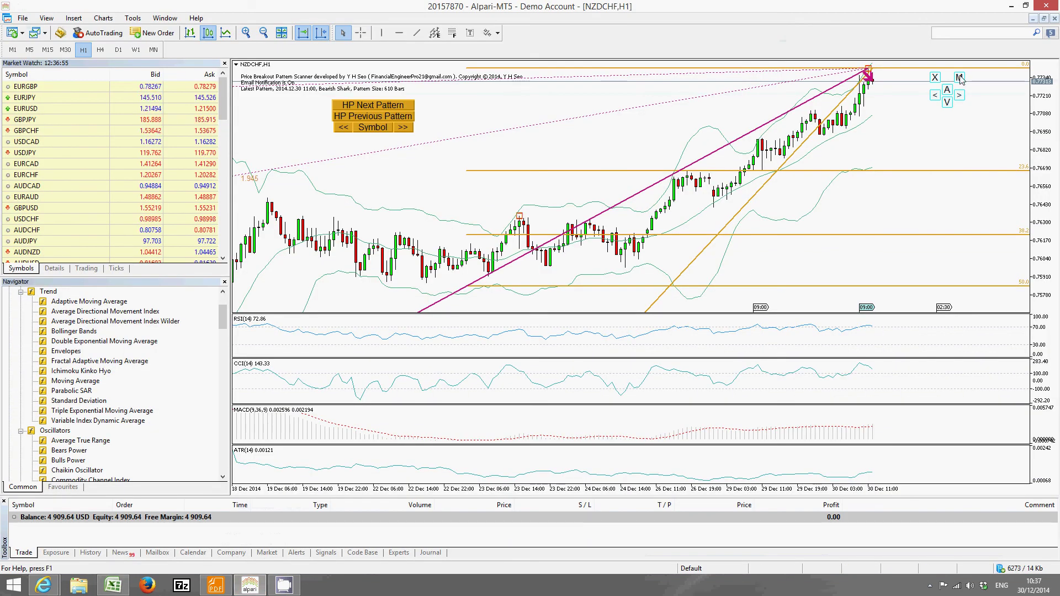
pyautogui.click(960, 97)
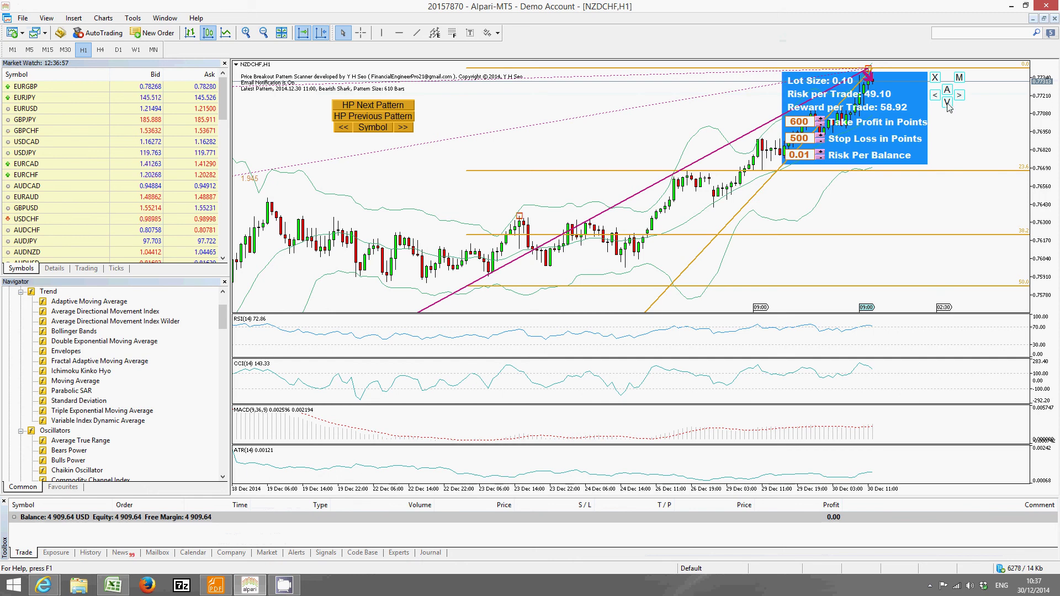
pyautogui.click(947, 103)
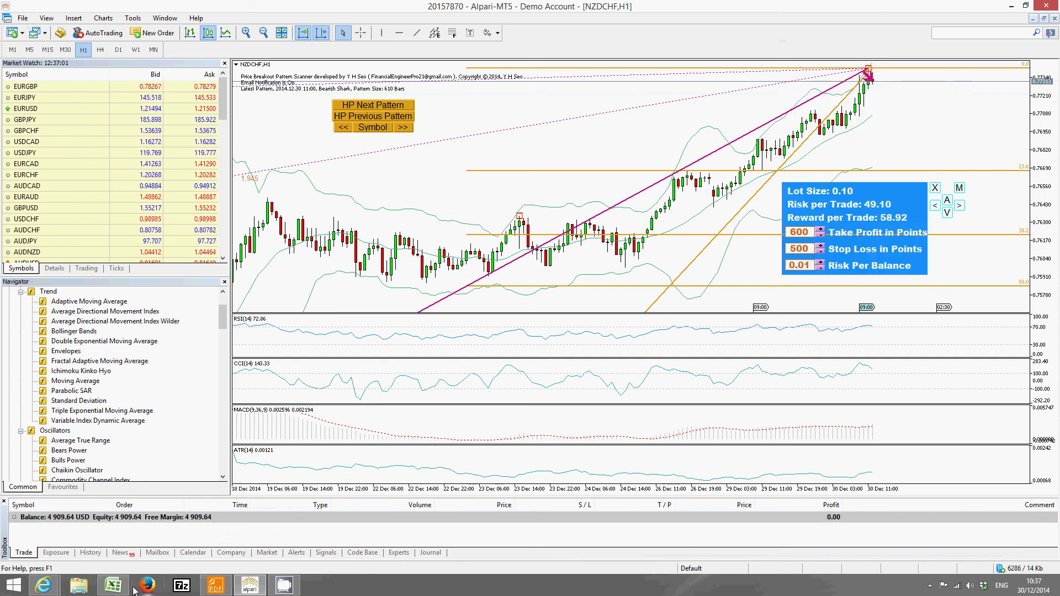
# Check the margin-adjusted stop loss in the Excel sheet and set Stop Loss in Points to 169 in the MT5 risk panel.
pyautogui.click(113, 585)
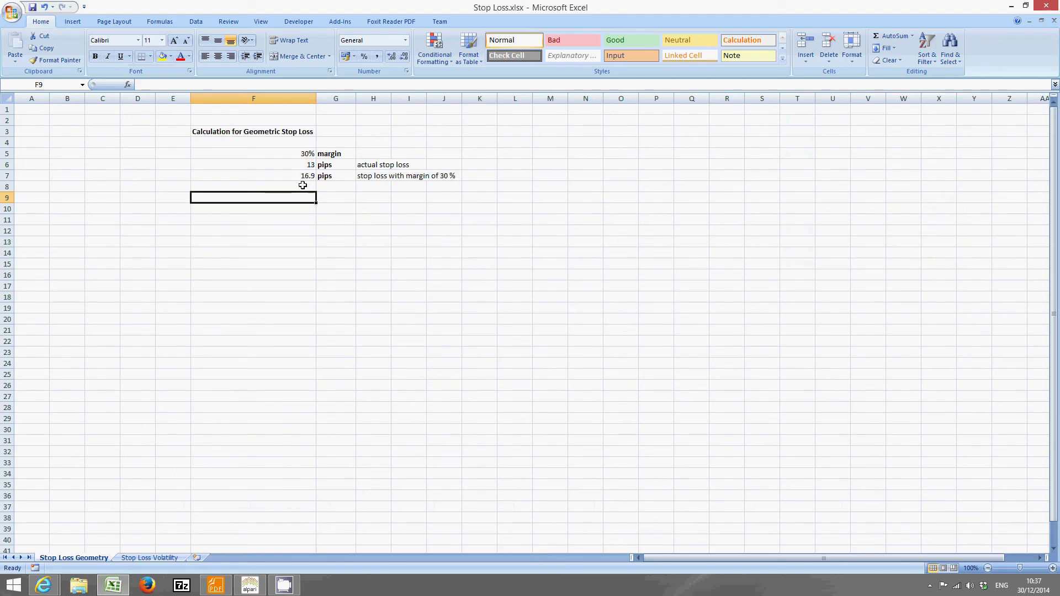
pyautogui.click(250, 585)
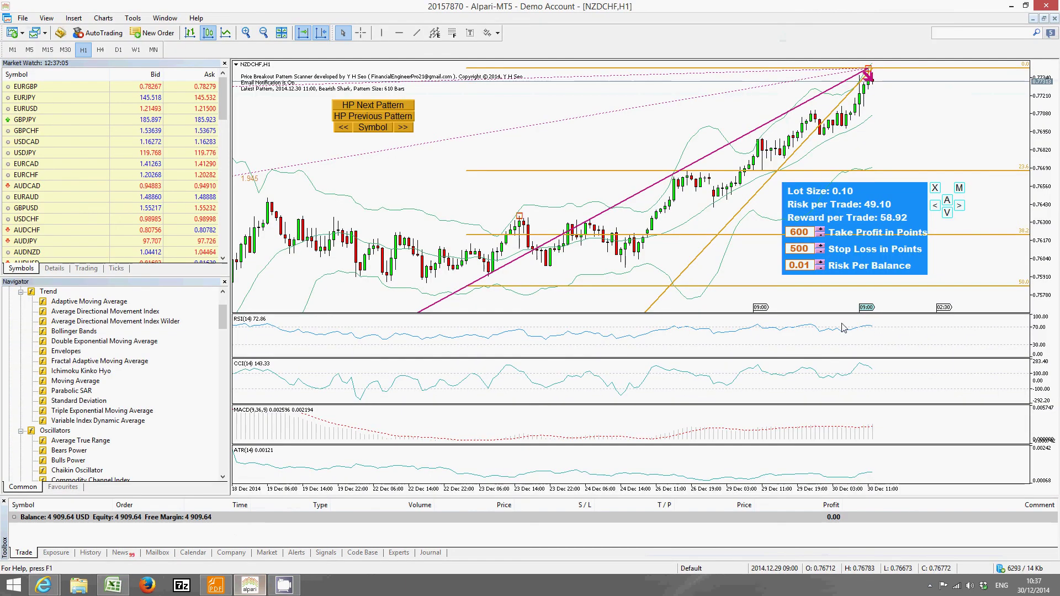
pyautogui.click(800, 249)
pyautogui.press('Delete')
pyautogui.press('Delete')
pyautogui.press('Delete')
pyautogui.write('169')
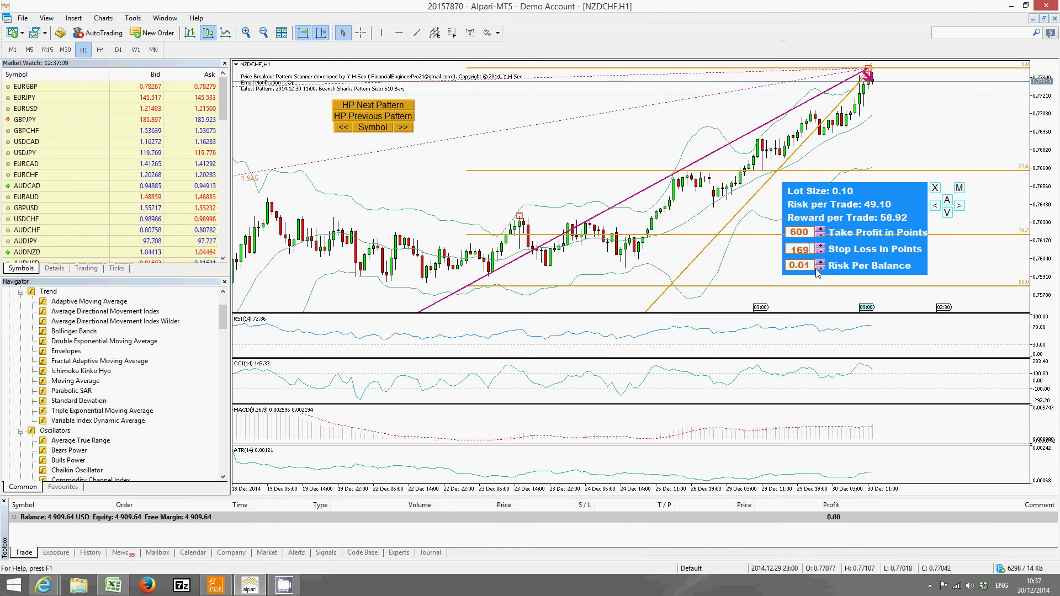
pyautogui.click(946, 264)
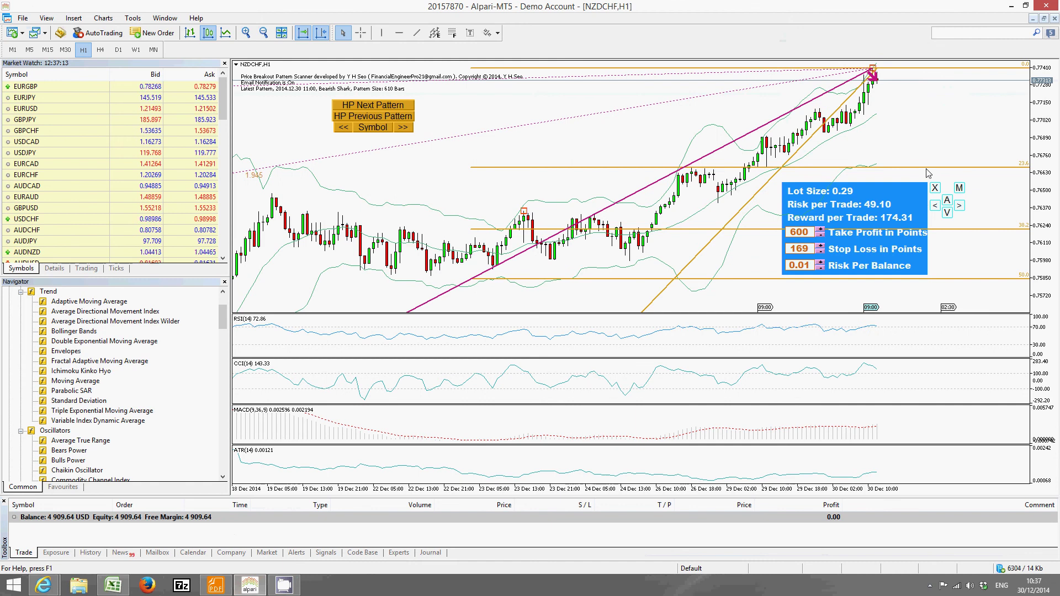
# Measure the take profit distance on the chart, and set Take Profit in Points to 645 and Risk Per Balance to 0.02.
pyautogui.moveTo(874, 171)
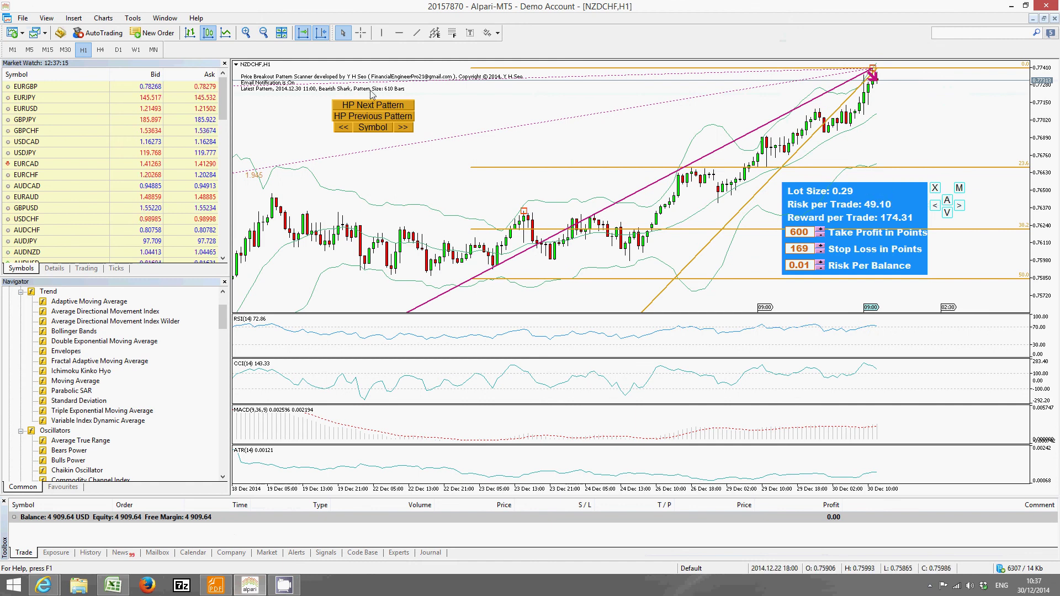
pyautogui.click(360, 32)
pyautogui.moveTo(925, 87); pyautogui.dragTo(948, 171)
pyautogui.click(799, 232)
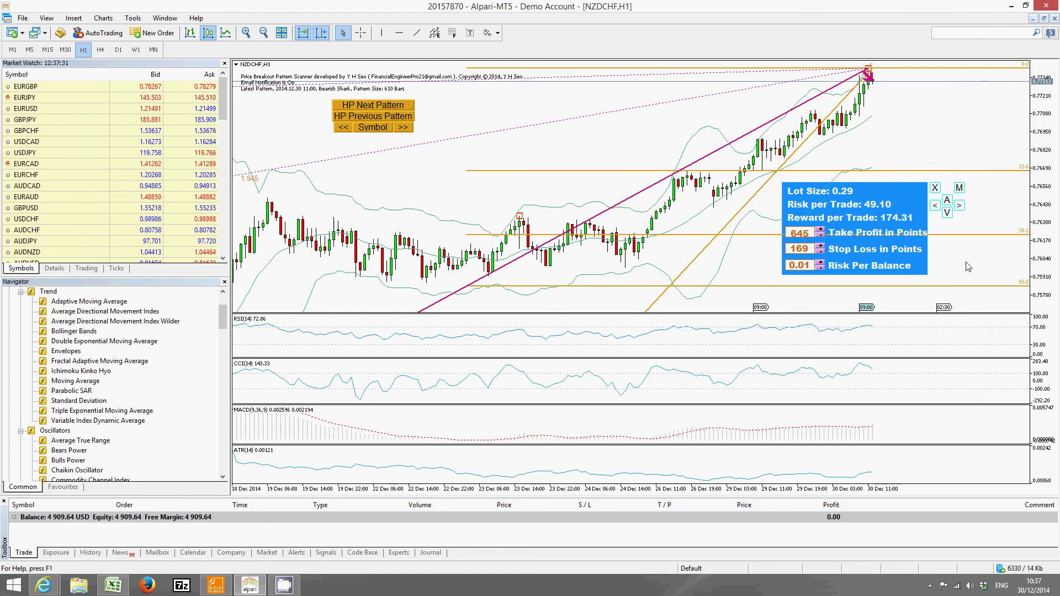
pyautogui.write('5')
pyautogui.press('Return')
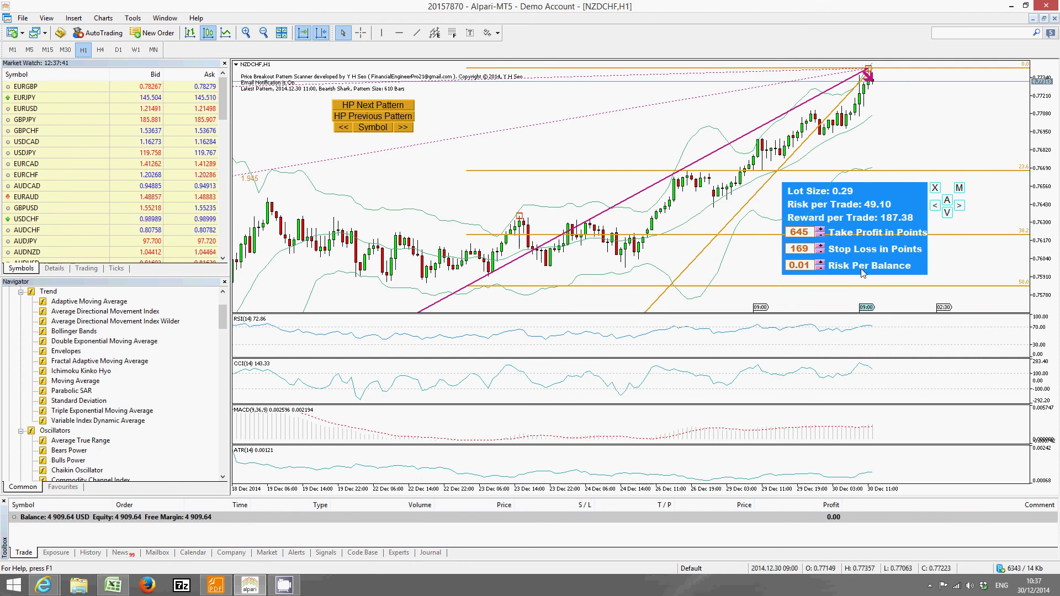
pyautogui.click(822, 263)
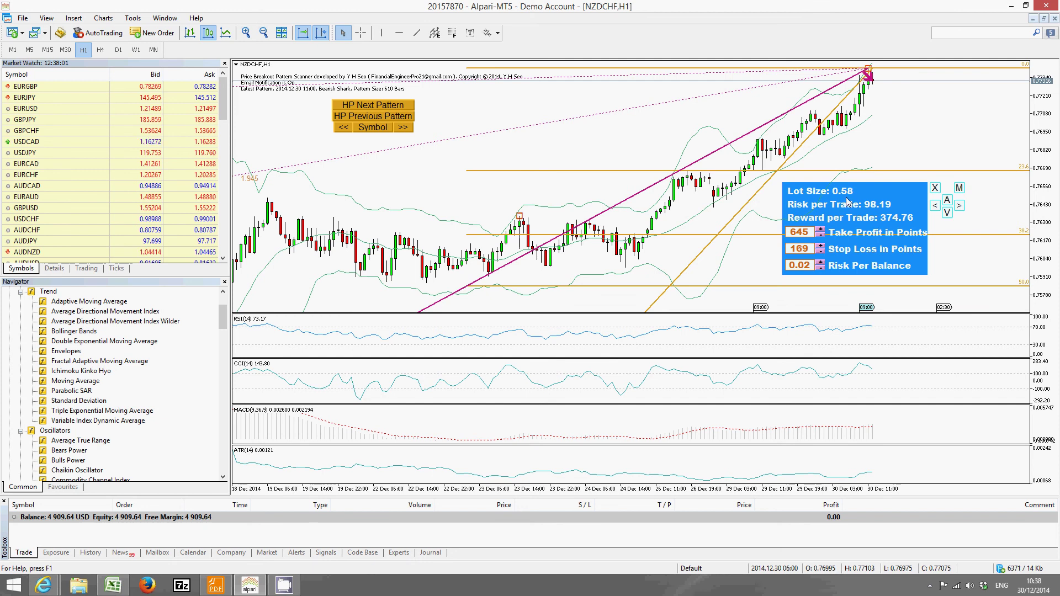
# Enter a volume of 0.58 in a new NZDCHF market execution order and close the order window without placing the trade.
pyautogui.click(132, 18)
pyautogui.click(155, 28)
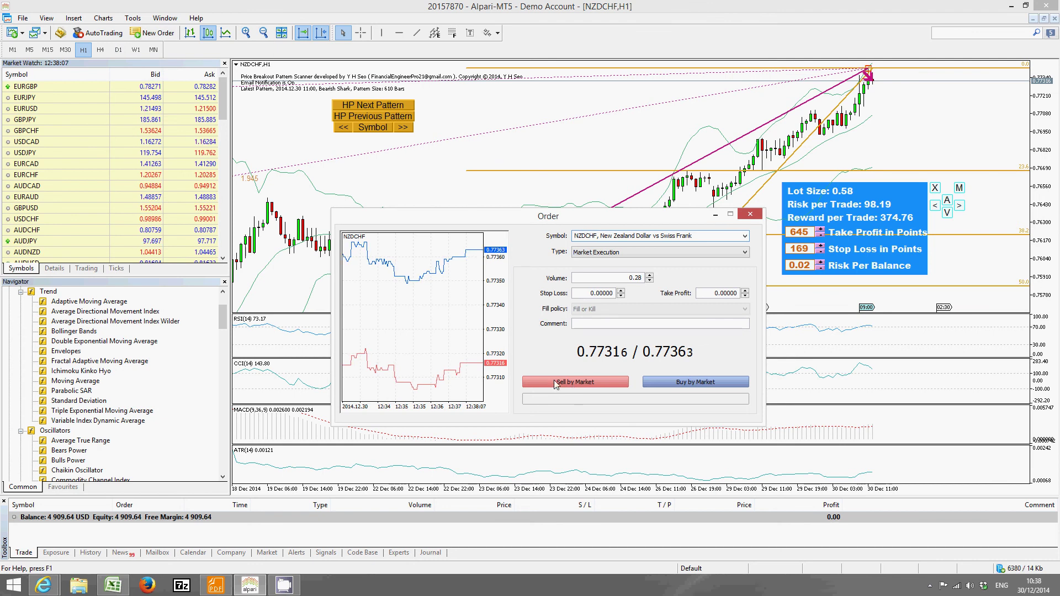
pyautogui.doubleClick(629, 275)
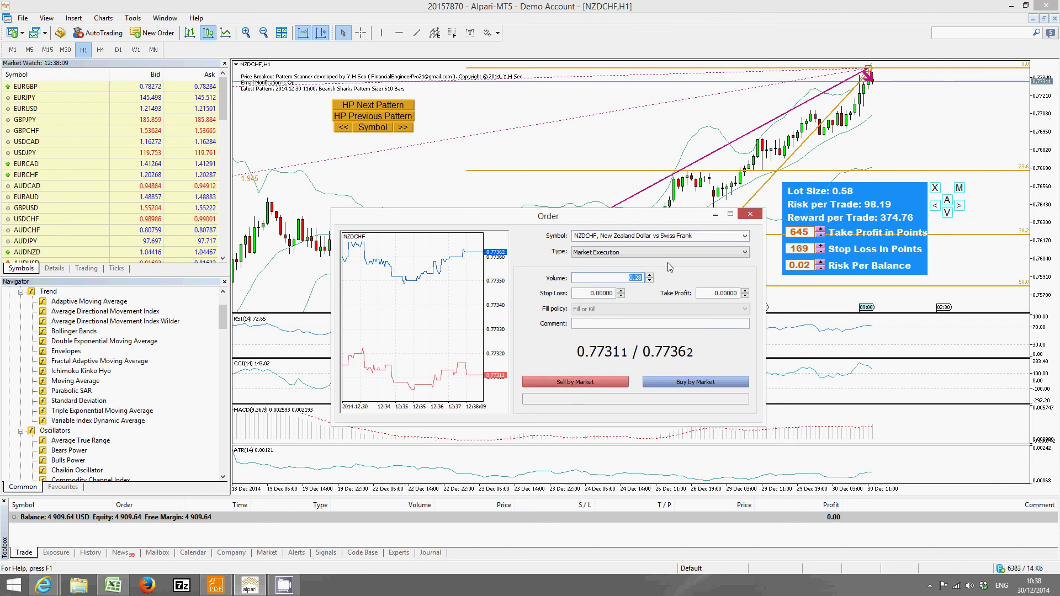
pyautogui.write('0.10')
pyautogui.write('58')
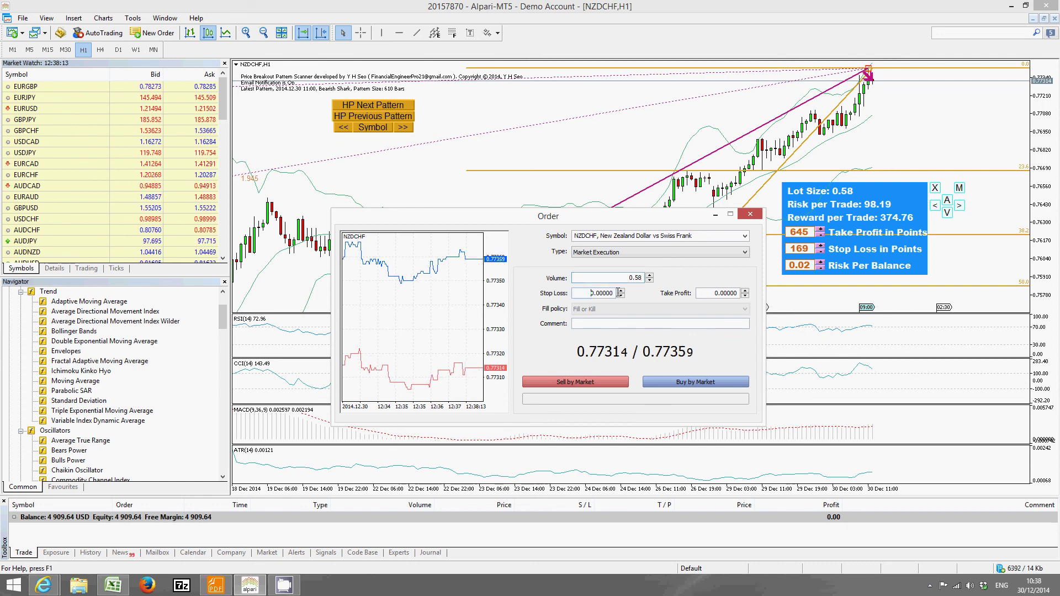
pyautogui.press('Tab')
pyautogui.press('Tab')
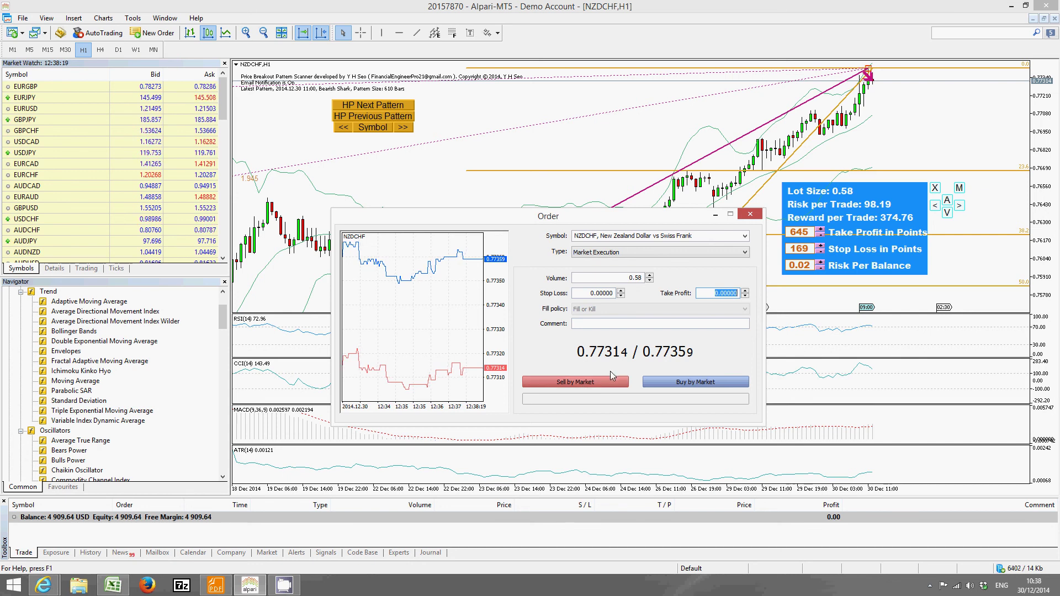
pyautogui.click(747, 216)
# Switch to the risk management PDF in Foxit Reader showing the slide on geometry versus volatility stop loss.
pyautogui.hotkey('alt', 'Tab')
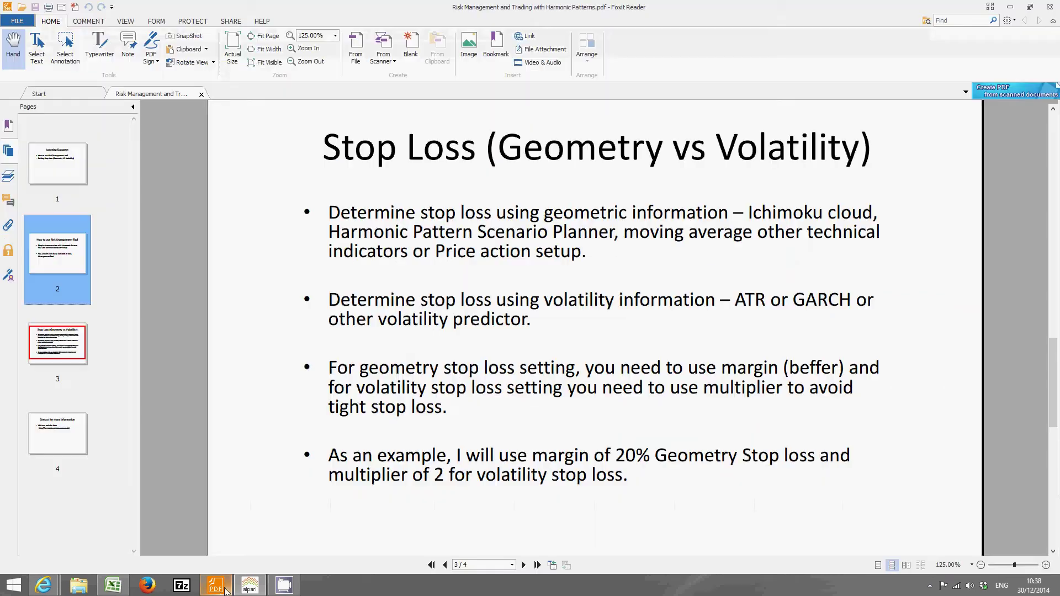